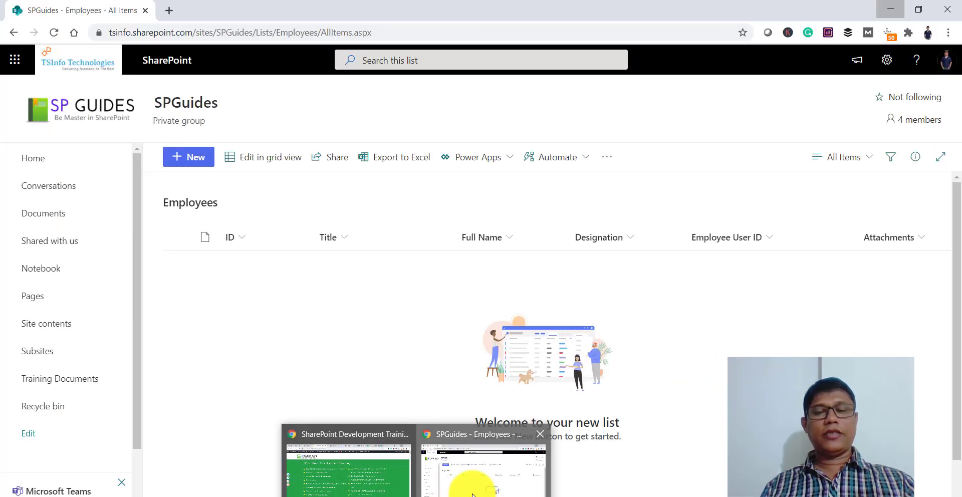
Switch from the List Attachments slide show to the empty SharePoint Employees list in the browser
left_click(472, 493)
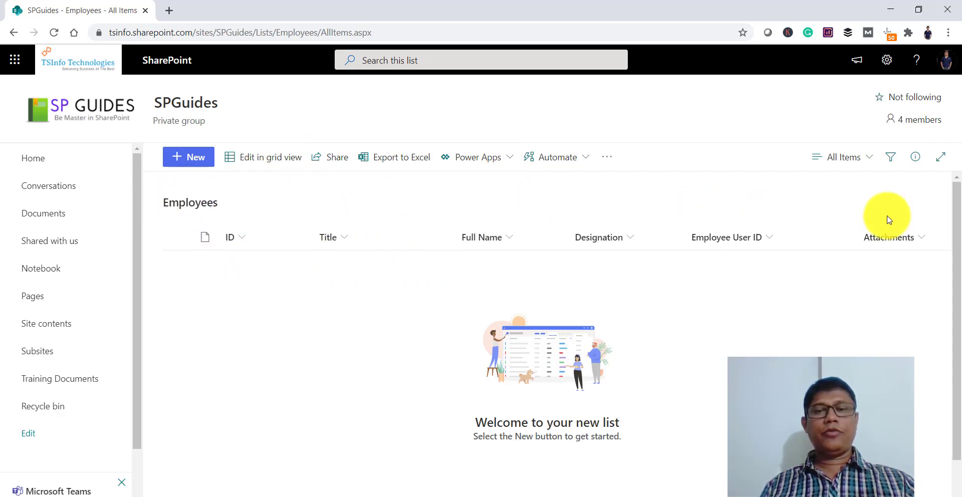
Start a new Employees item, then dismiss the form without saving it
left_click(185, 166)
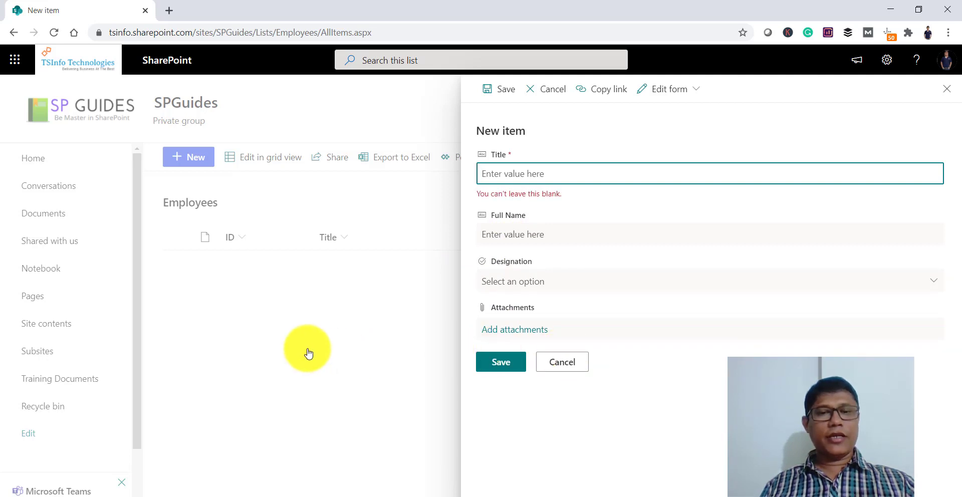
left_click(581, 350)
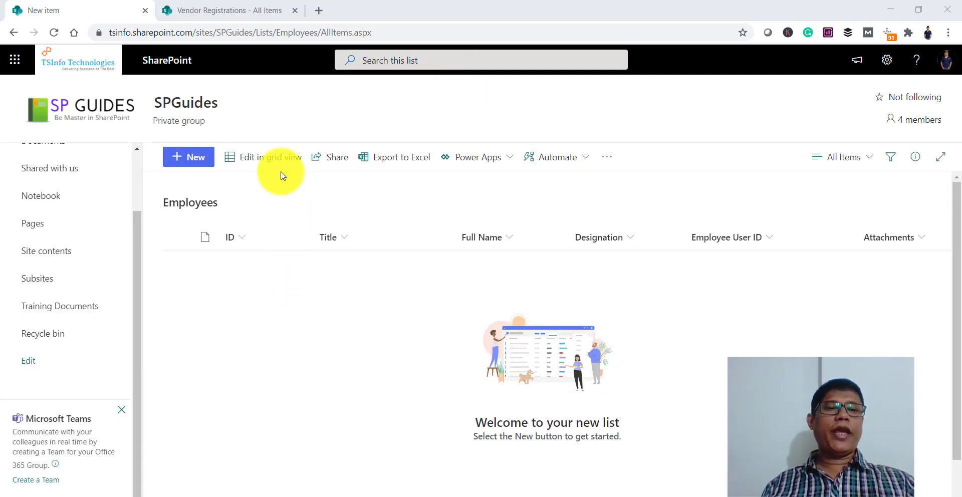
In Vendor Registrations, select the TSInfo Technologies vendor and attach Attachment-1.docx to it
left_click(222, 11)
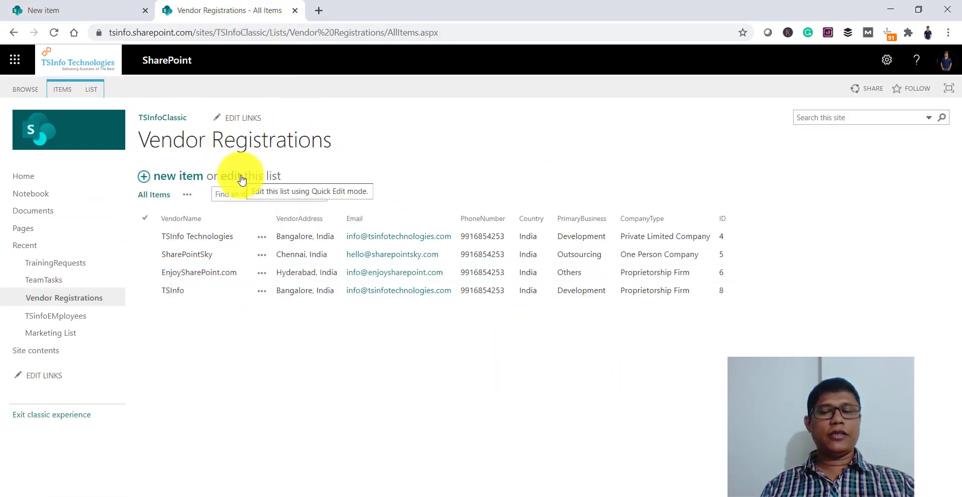
left_click(62, 91)
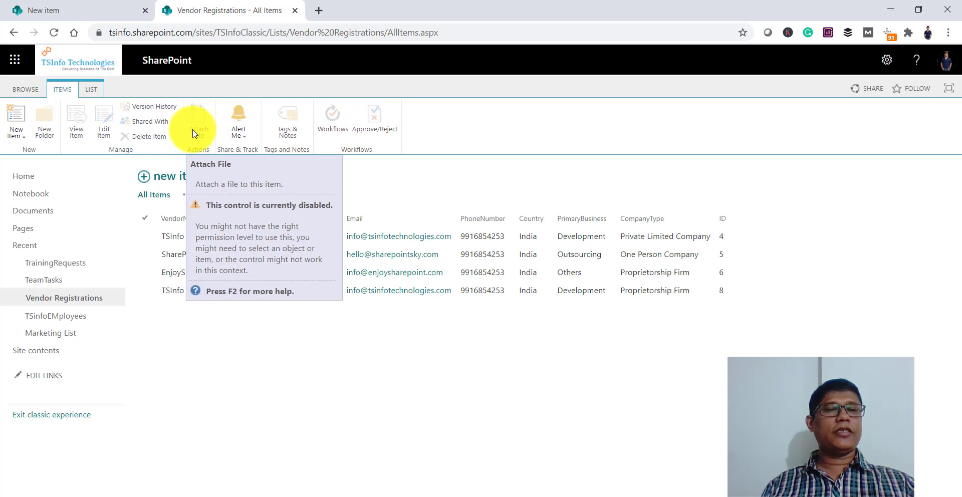
left_click(144, 243)
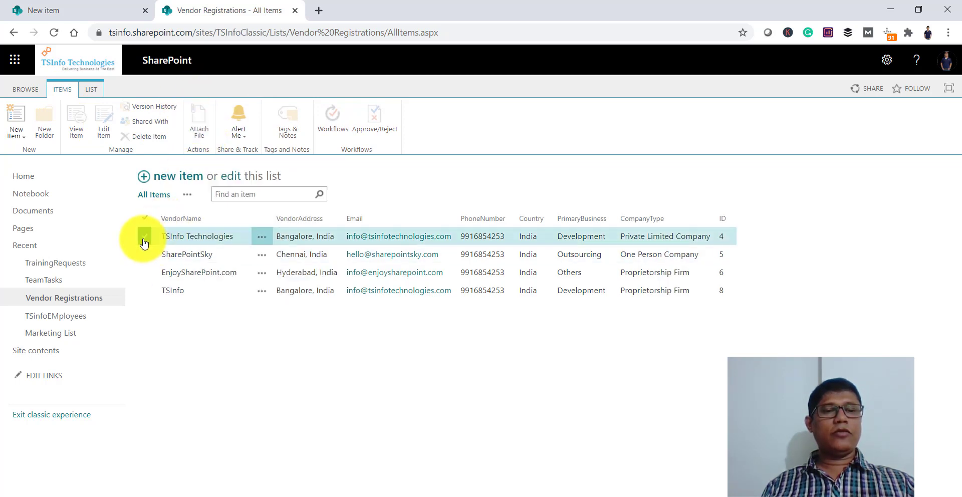
left_click(202, 131)
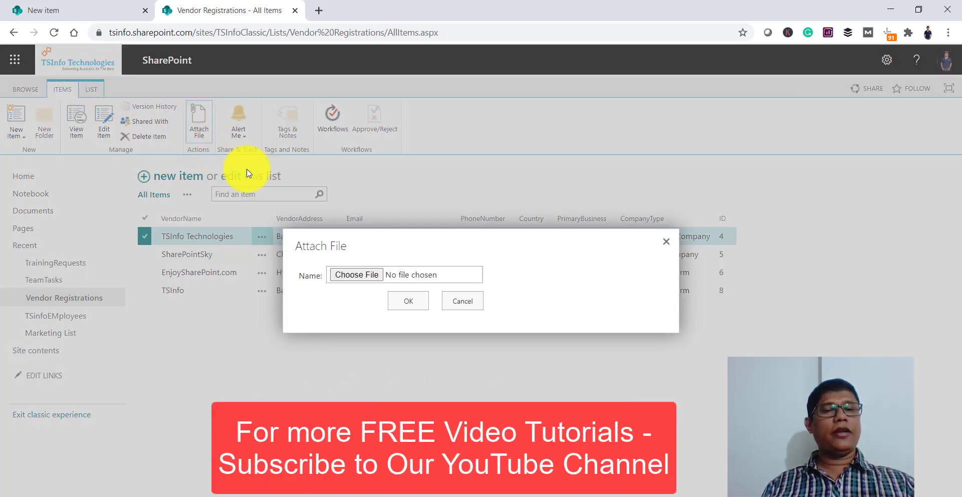
left_click(347, 276)
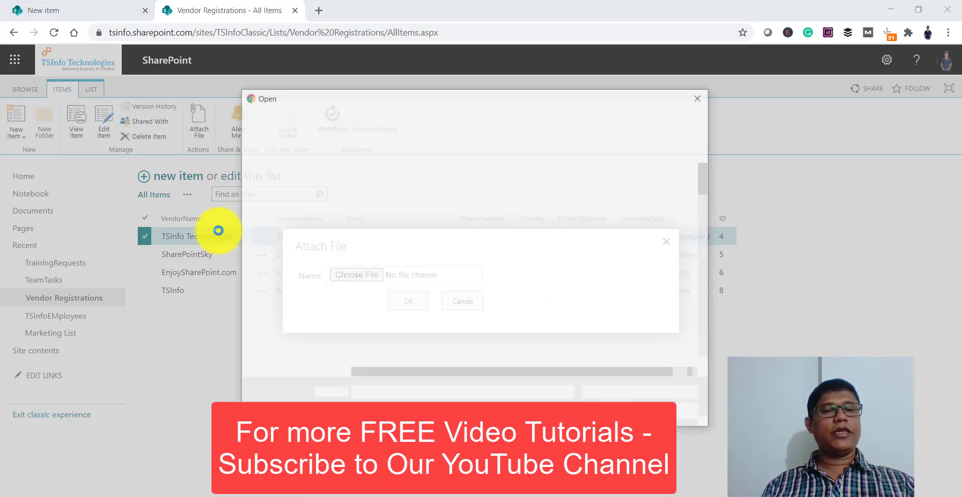
left_click(382, 196)
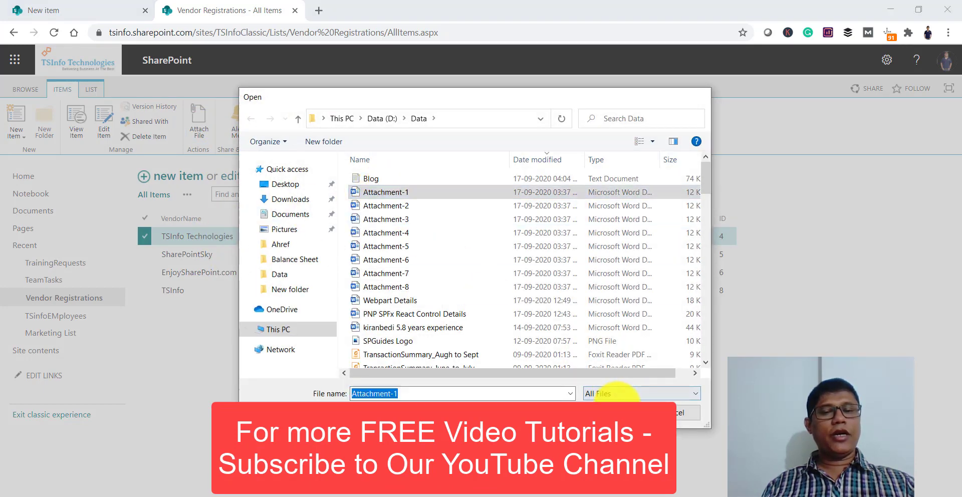
left_click(635, 413)
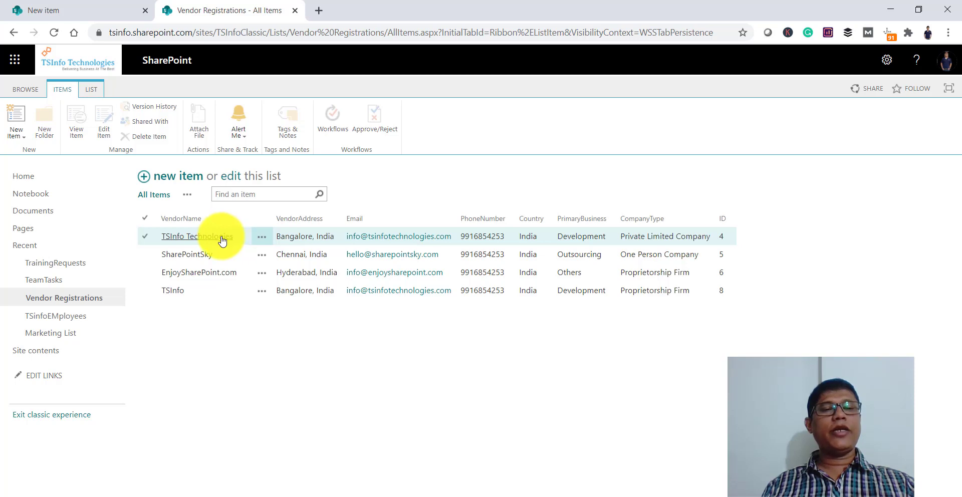
Edit the TSInfo Technologies vendor item and attach Attachment-2.docx to it
left_click(223, 240)
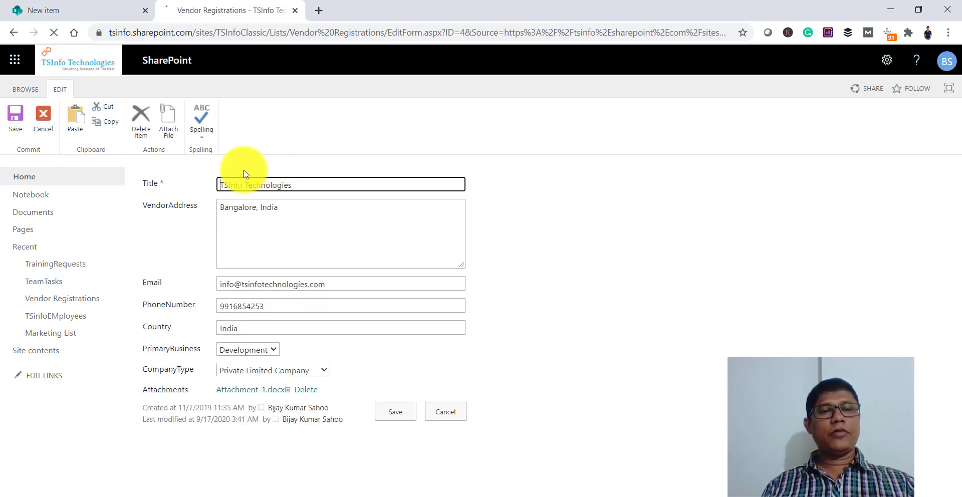
left_click(169, 136)
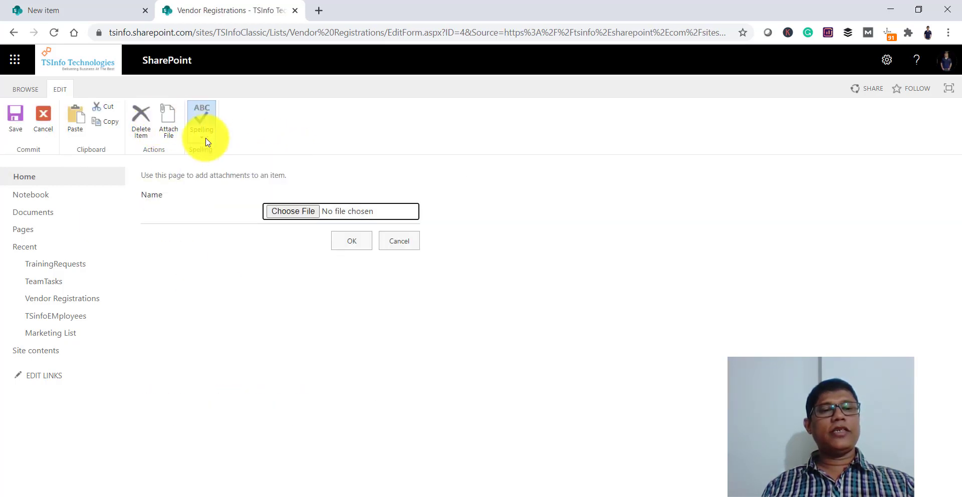
left_click(279, 211)
left_click(386, 205)
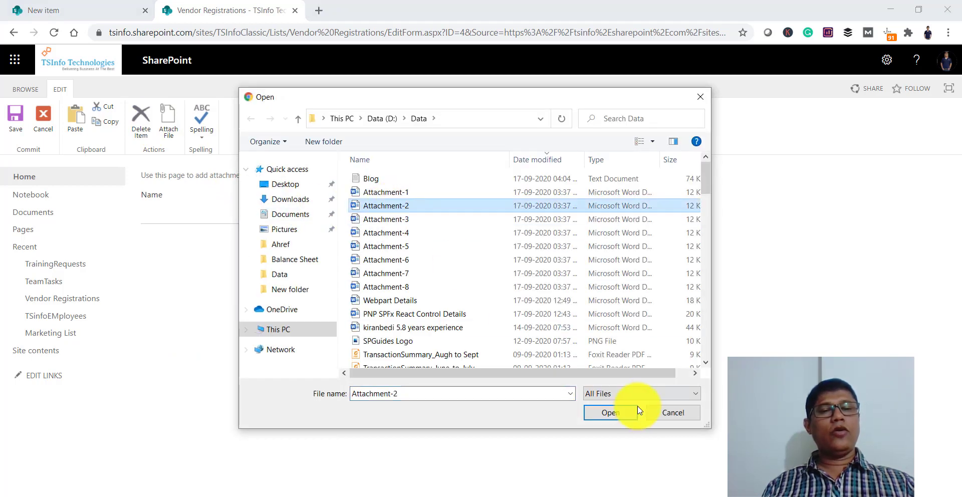
left_click(630, 418)
left_click(346, 242)
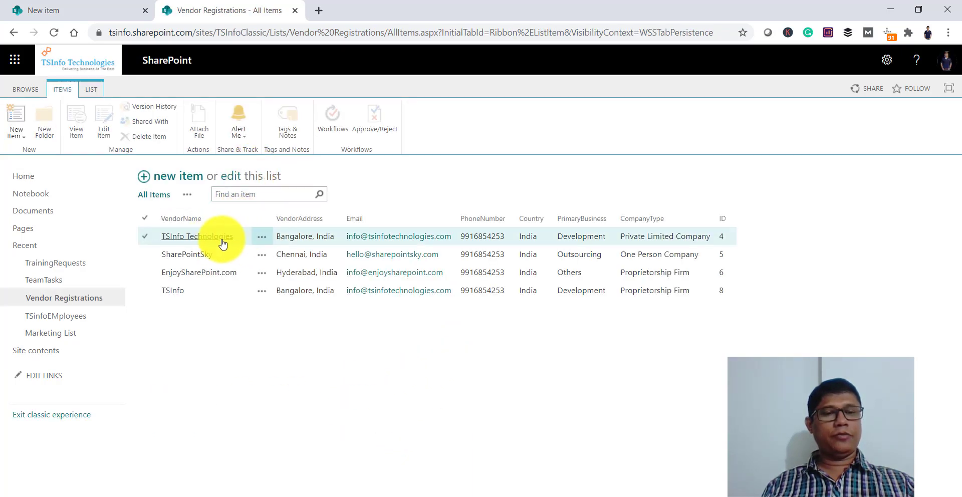
View the vendor's details to confirm both attachments, then return to the Employees list
left_click(222, 240)
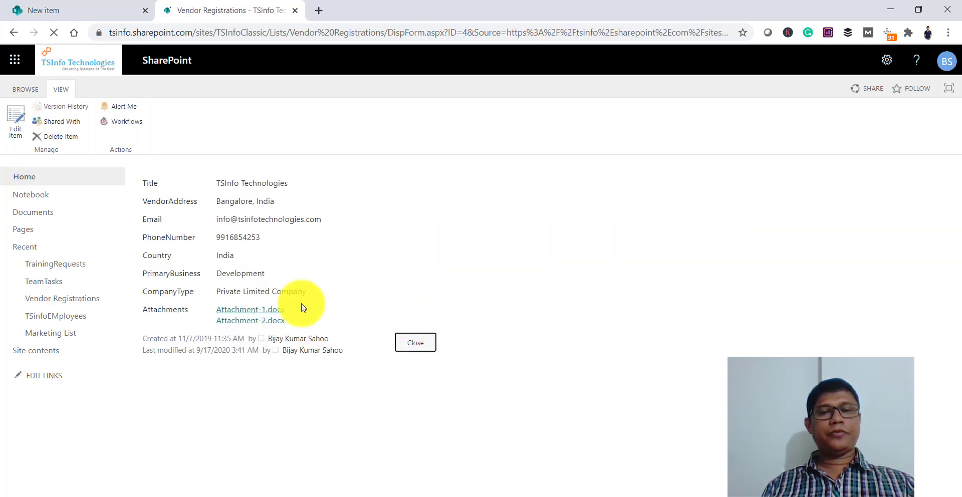
left_click(416, 343)
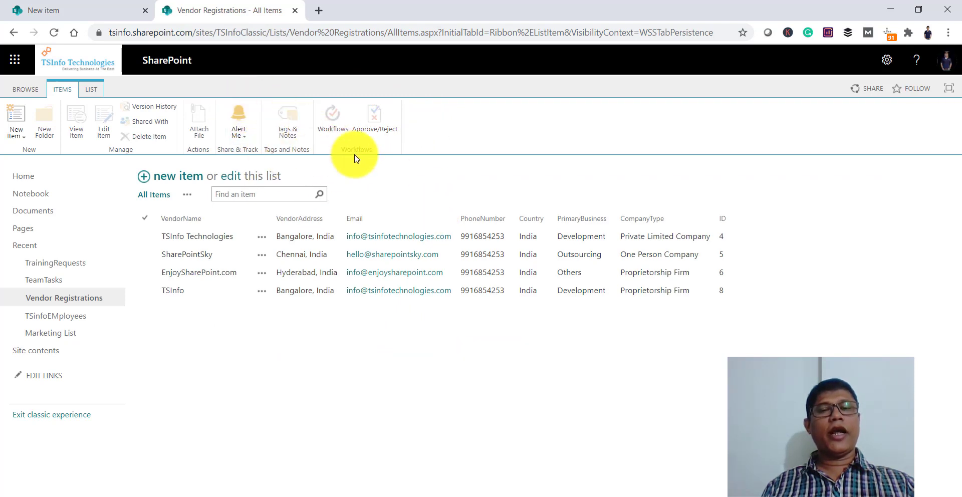
left_click(40, 11)
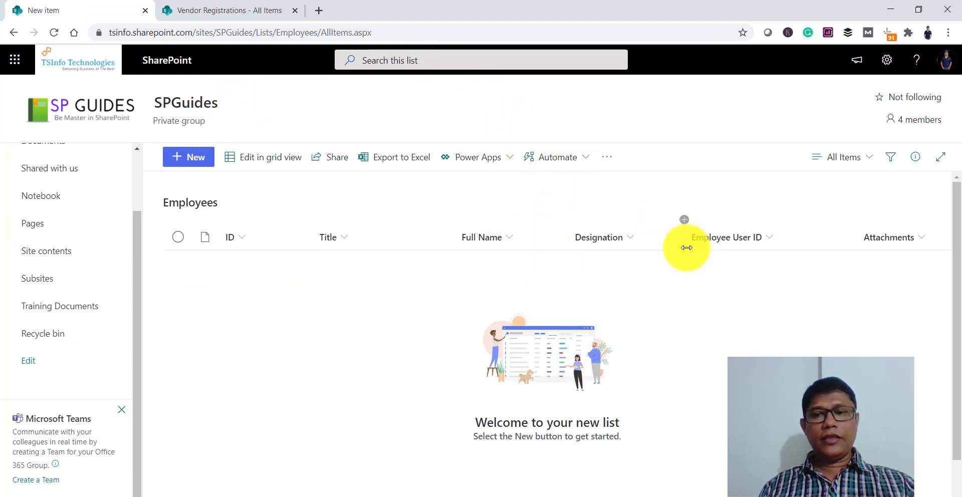
Create a new Employees item titled Mr with a full name, attaching Attachment-1.docx and Attachment-2.docx
left_click(190, 159)
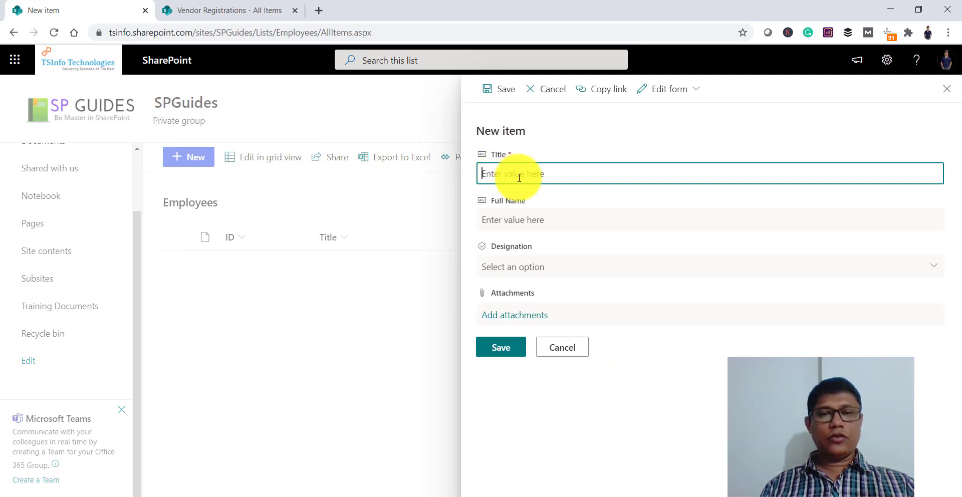
type("Mr")
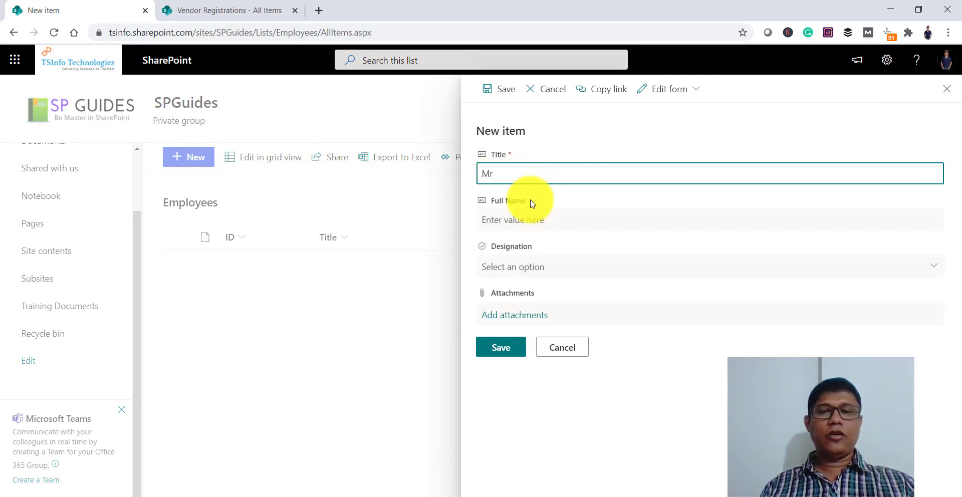
left_click(523, 223)
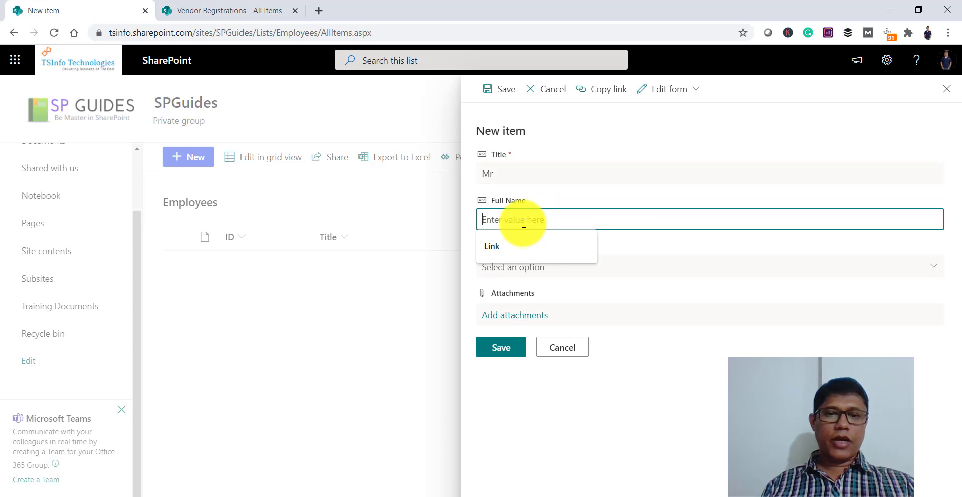
left_click(505, 319)
left_click(393, 193)
left_click(599, 413)
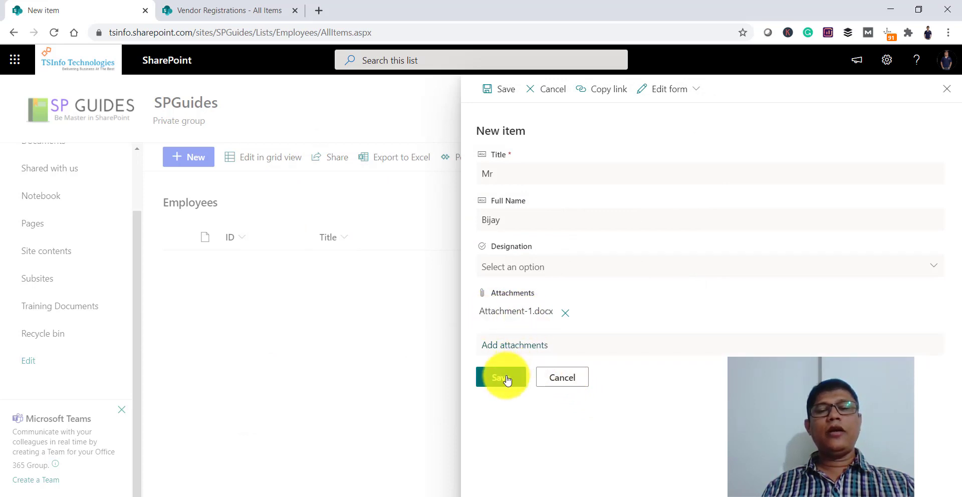
left_click(505, 354)
left_click(385, 206)
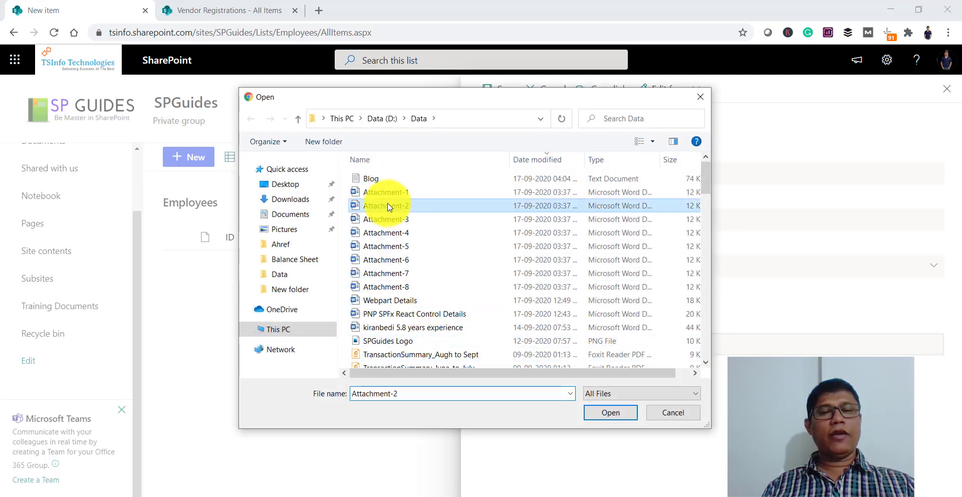
left_click(614, 416)
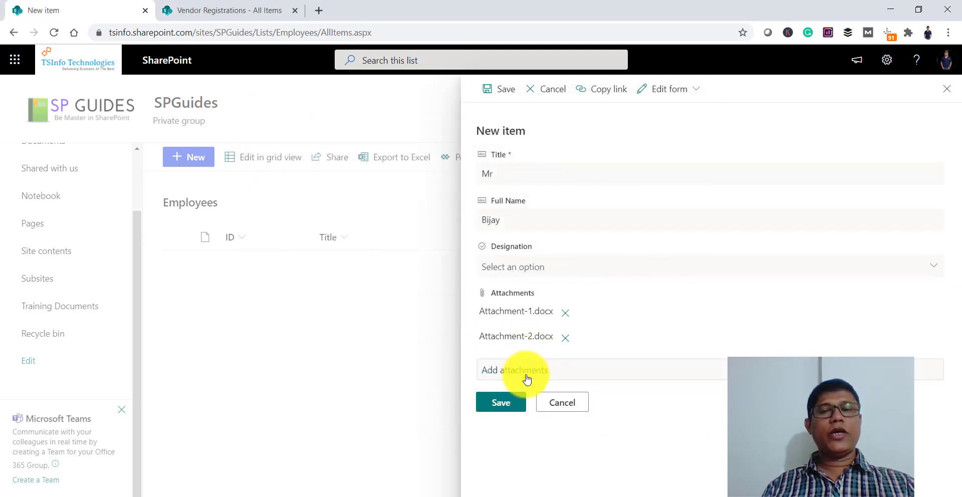
Save the Mr item, then open it to verify its two attachments and close it
left_click(500, 400)
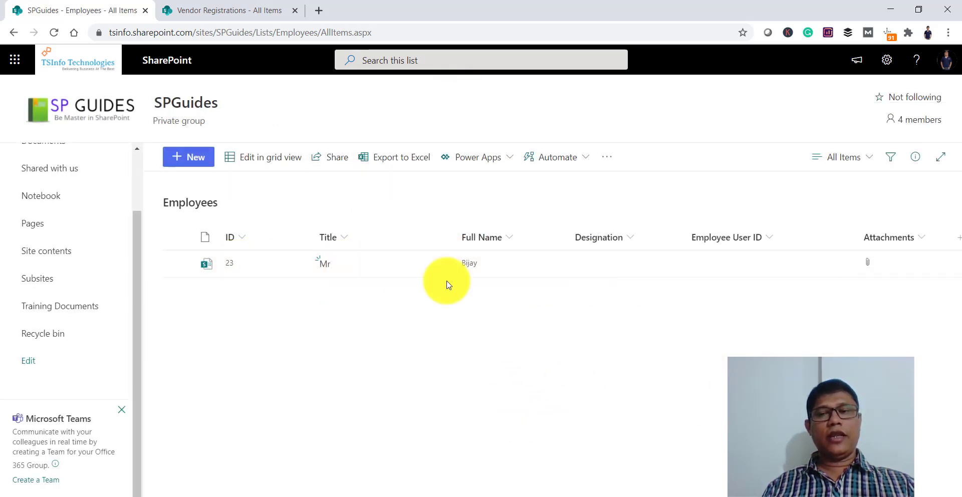
left_click(329, 265)
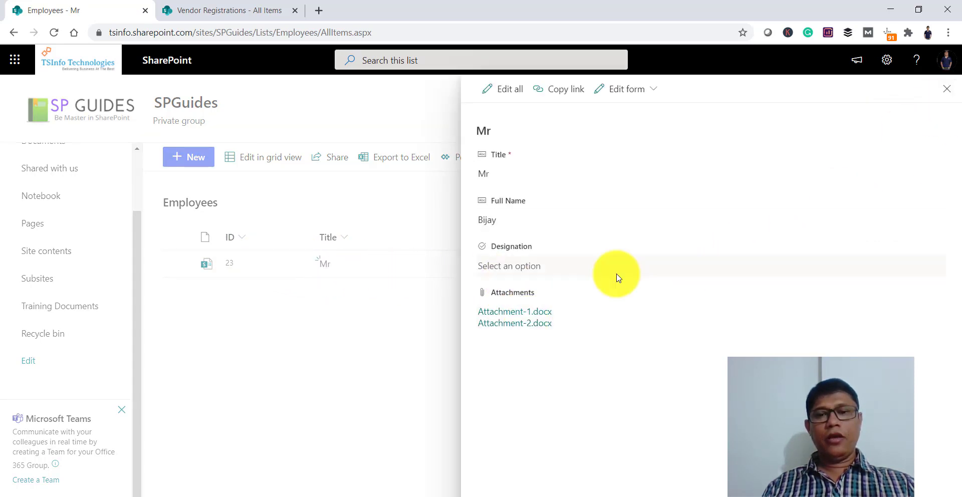
left_click(946, 94)
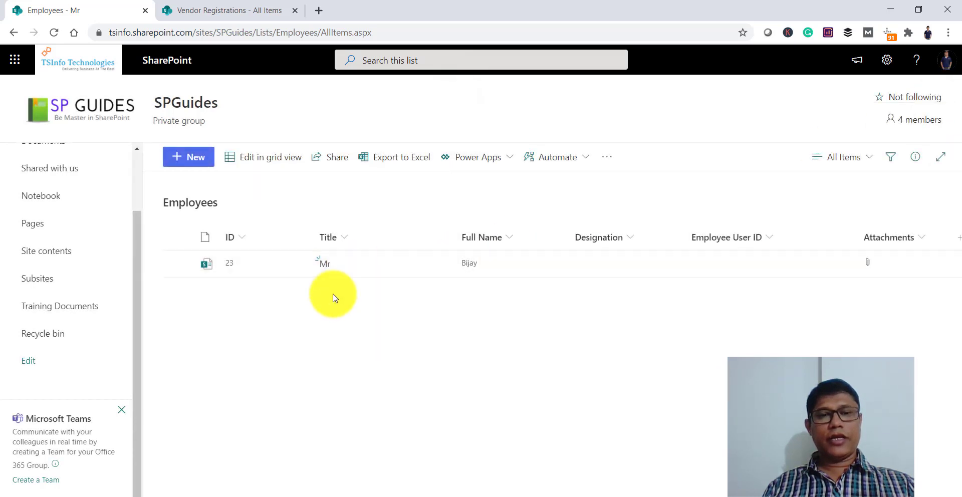
left_click(211, 157)
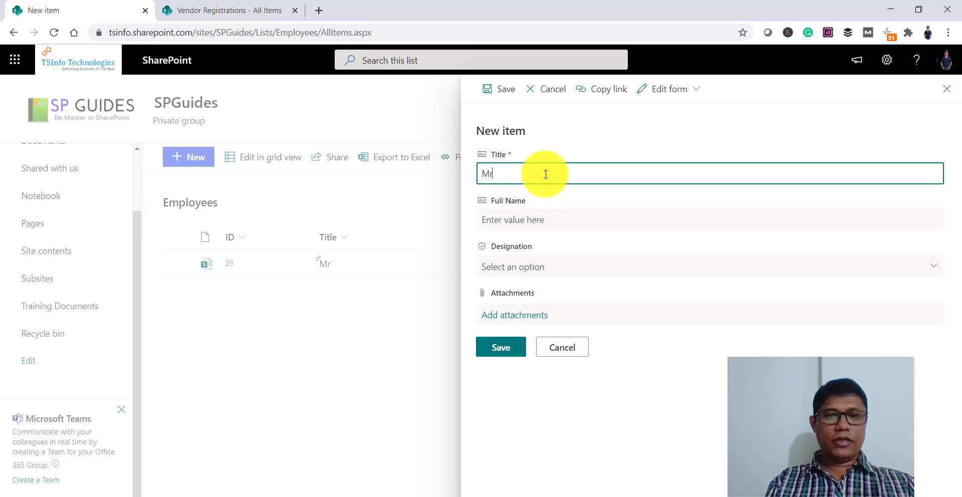
left_click(518, 219)
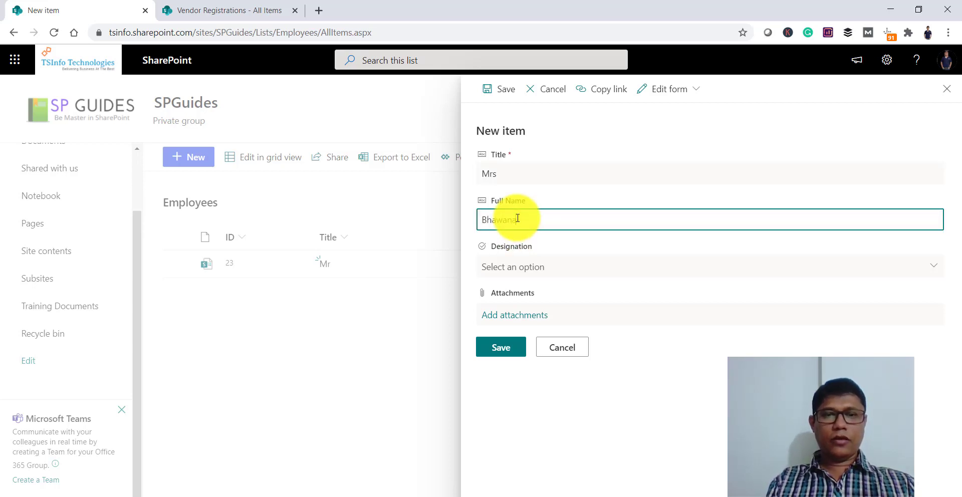
type("Bhawana")
left_click(515, 315)
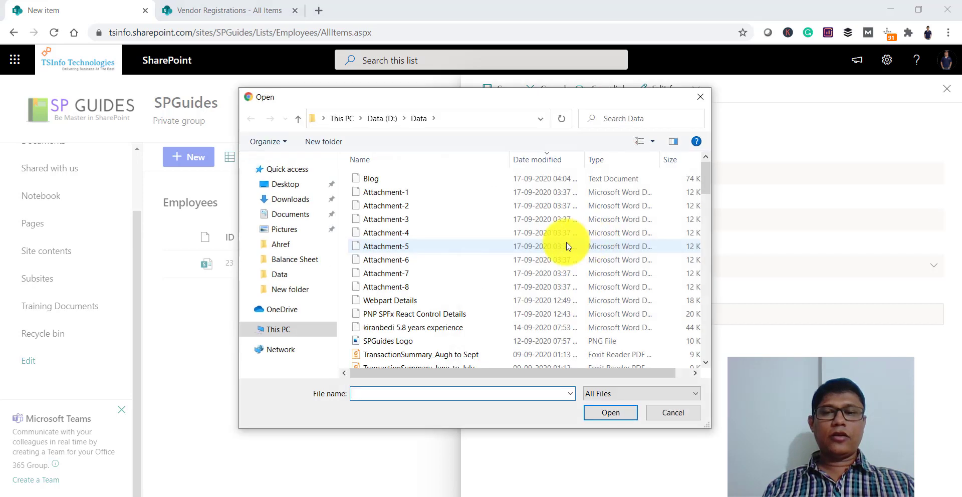
left_click(386, 206)
left_click(609, 413)
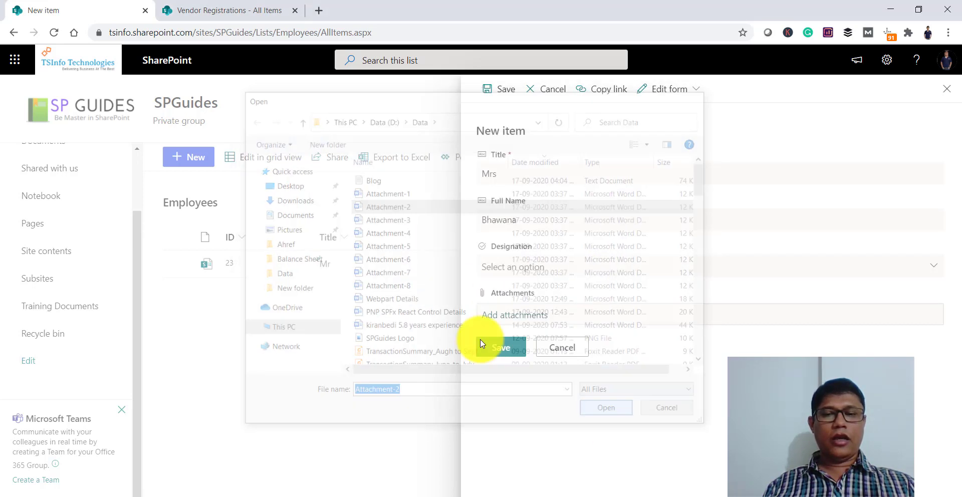
left_click(520, 345)
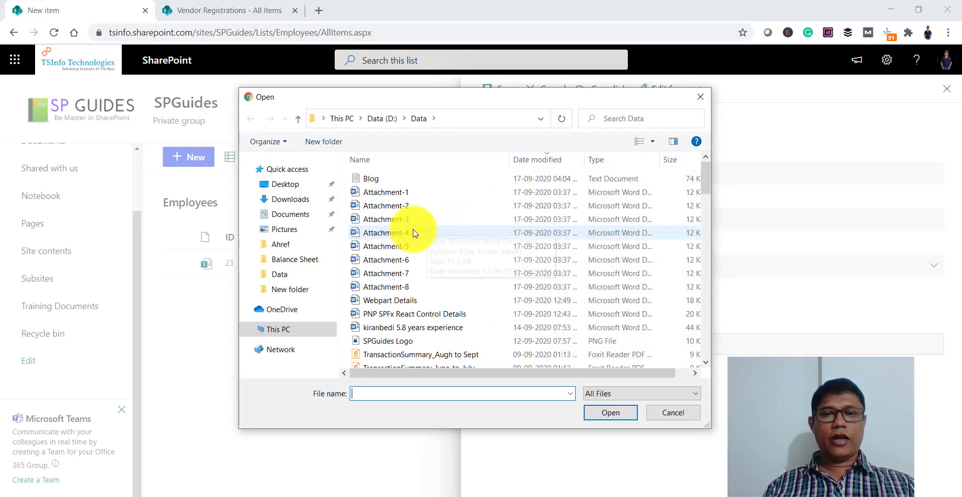
left_click(396, 219)
left_click(611, 413)
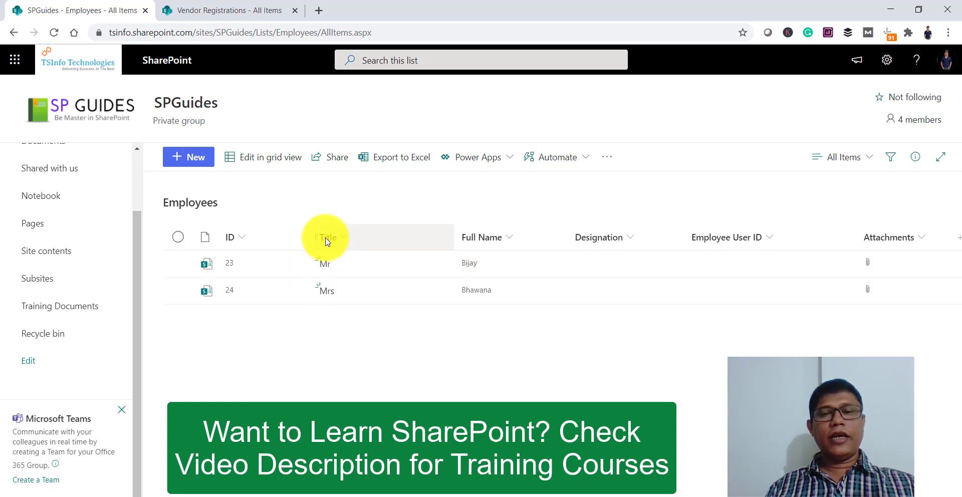
Paste the link addresses of item 23's Attachment-1.docx and Attachment-2.docx into the Blog notes
left_click(326, 269)
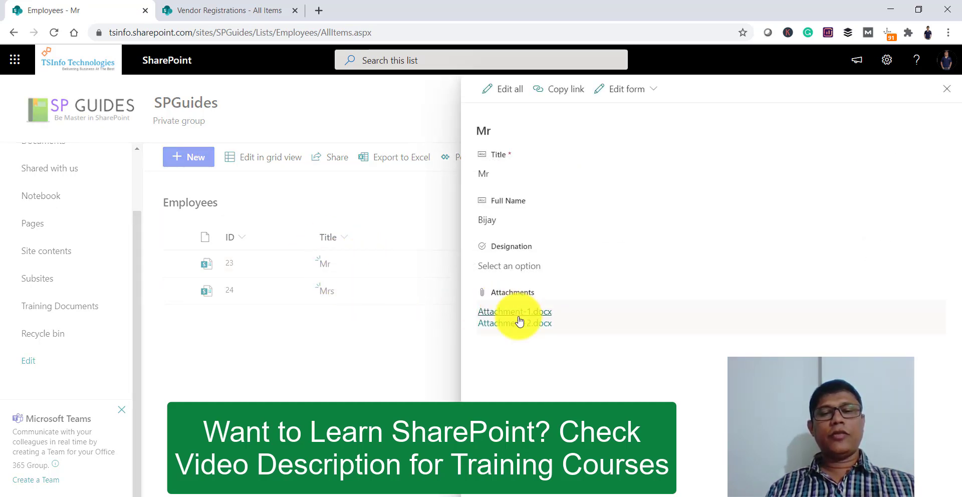
right_click(518, 315)
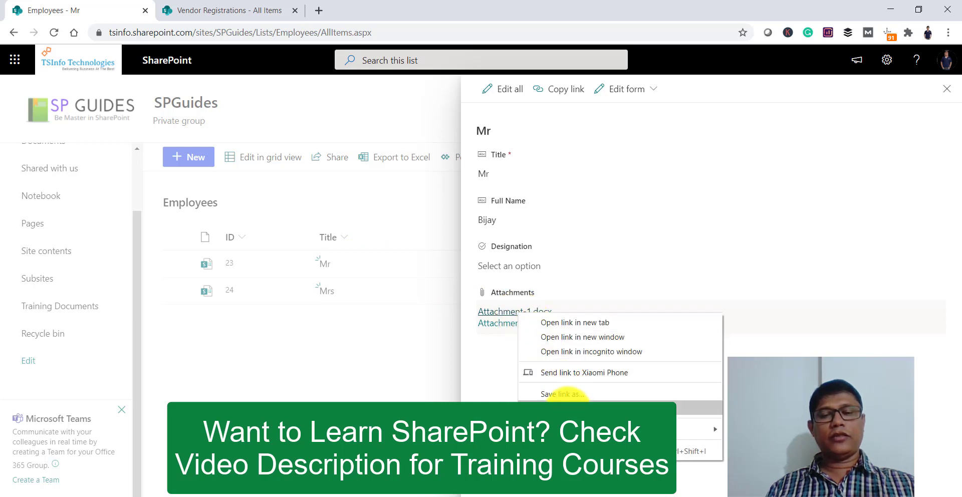
key("Escape")
left_click(565, 496)
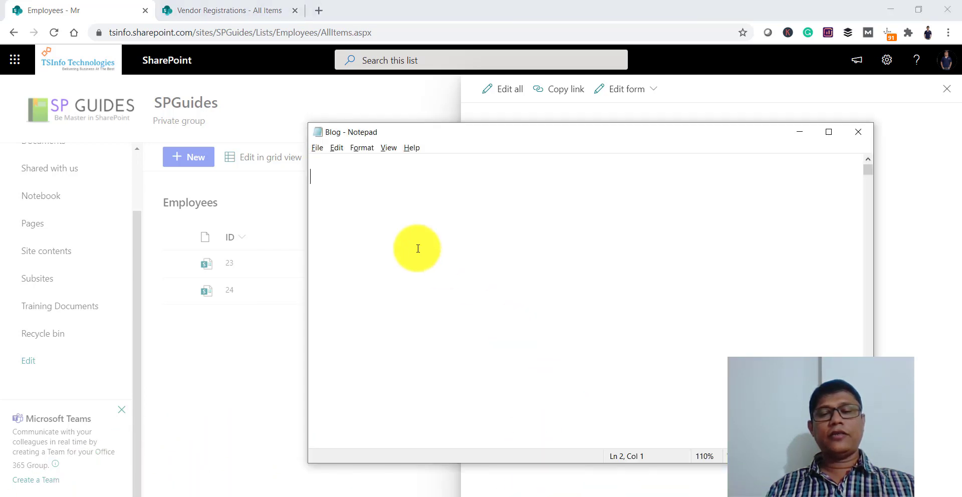
type("https://tsinfo.sharepoint.com/sites/SPGuides/Lists/Employees/Attachments/23/Attachment-1.docx?web=1")
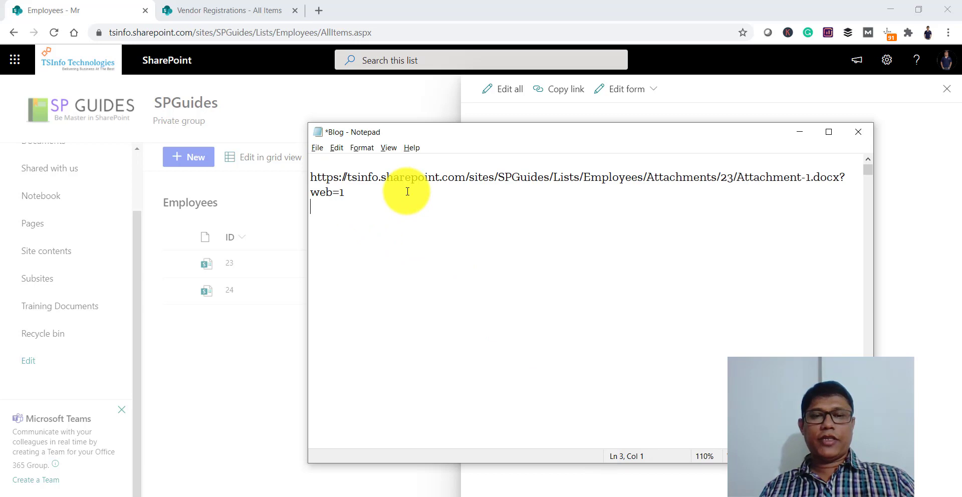
key("alt+Tab")
right_click(518, 326)
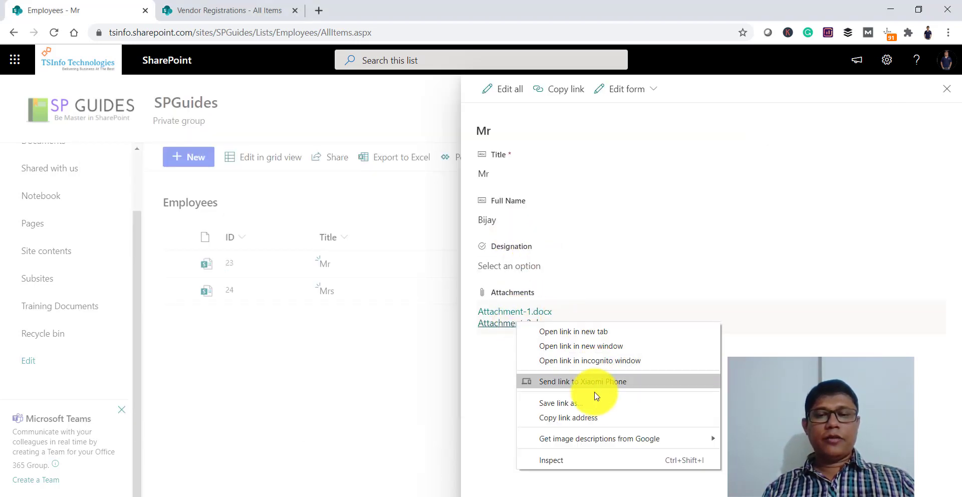
left_click(581, 415)
key("alt+Tab")
key("ctrl+v")
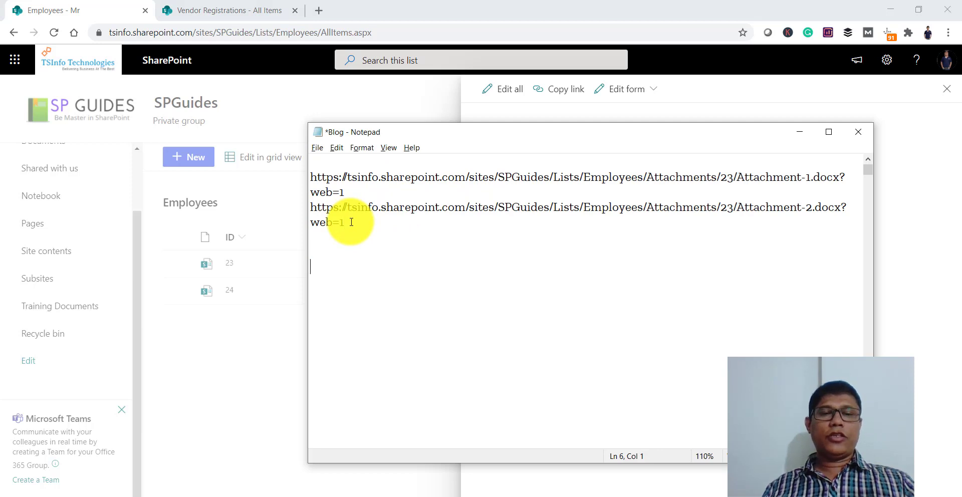
key("alt+Tab")
left_click(947, 89)
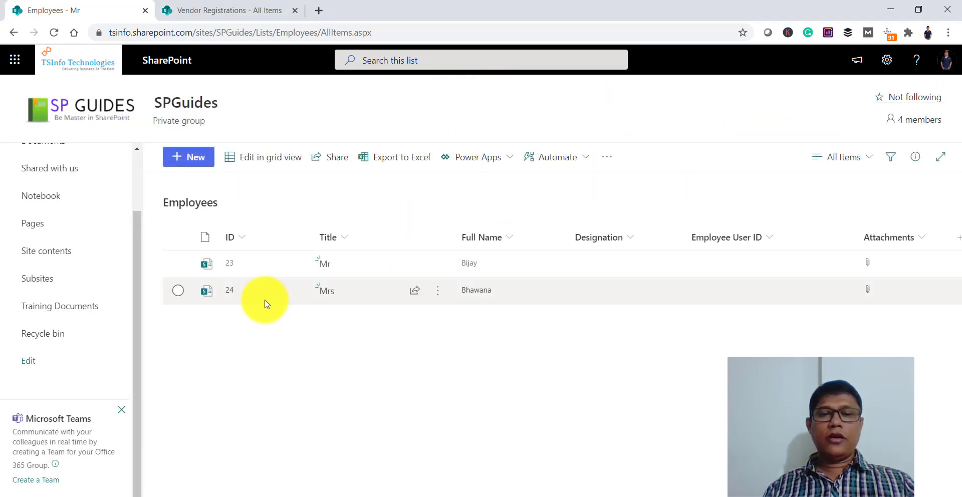
Paste the link addresses of item 24's Attachment-2.docx and Attachment-3.docx into the Blog notes
left_click(327, 292)
right_click(538, 323)
left_click(569, 407)
key("alt+Tab")
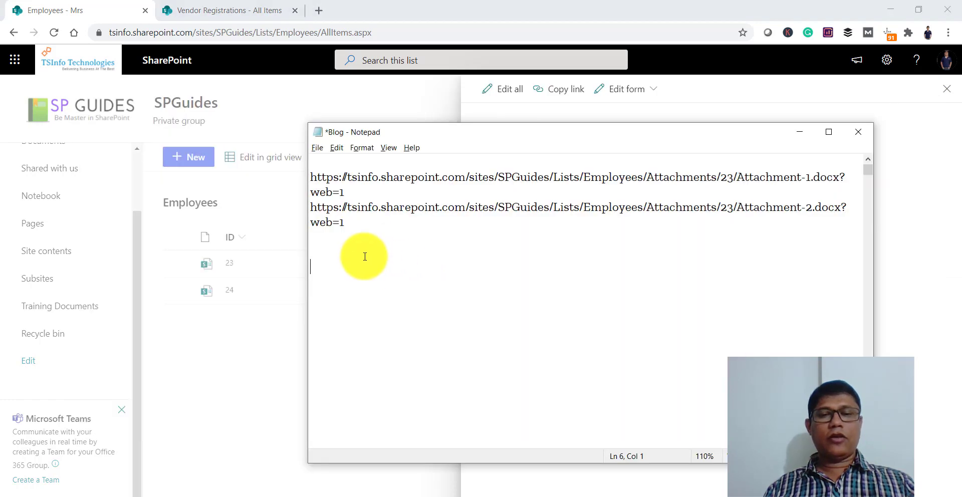
key("ctrl+v")
key("alt+Tab")
right_click(532, 322)
left_click(571, 407)
key("alt+Tab")
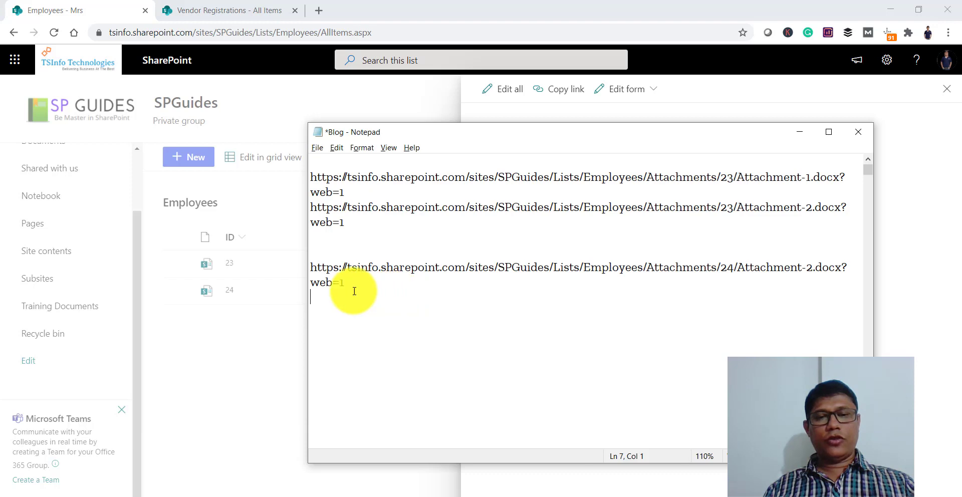
key("ctrl+v")
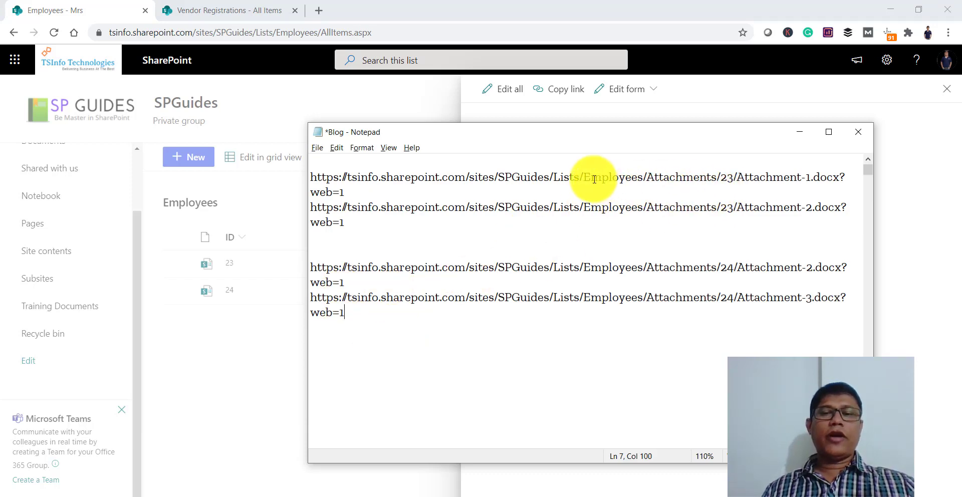
Highlight the Employees list name, item IDs and Attachment-1/2/3 file names in the links, then minimize Notepad
left_click_drag(584, 178, 645, 174)
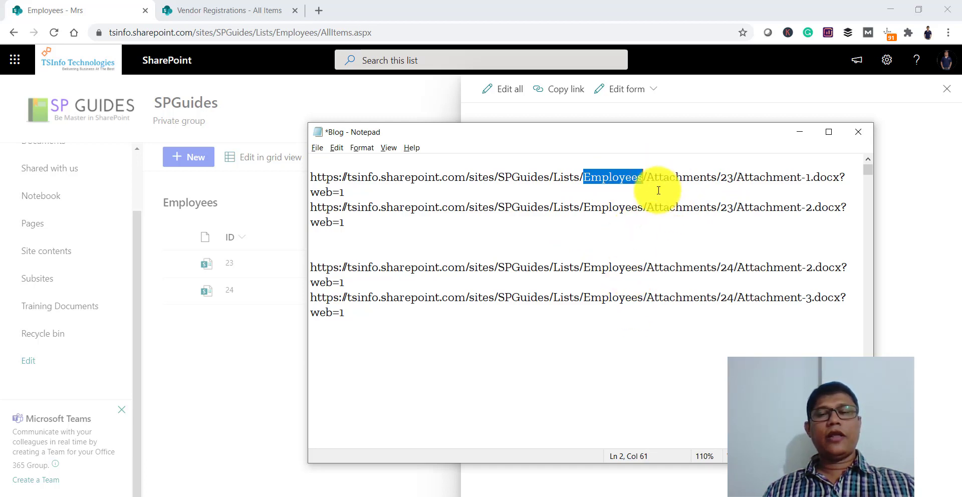
left_click_drag(647, 178, 722, 175)
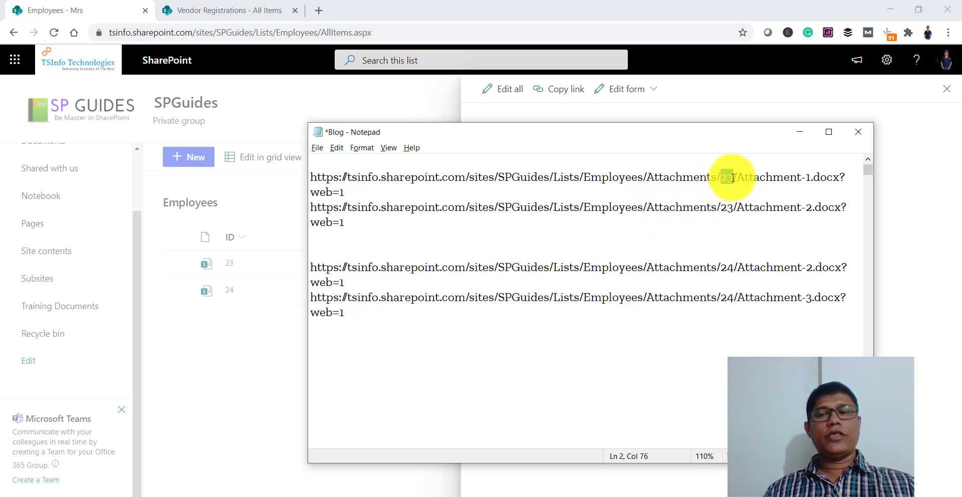
left_click_drag(736, 177, 824, 176)
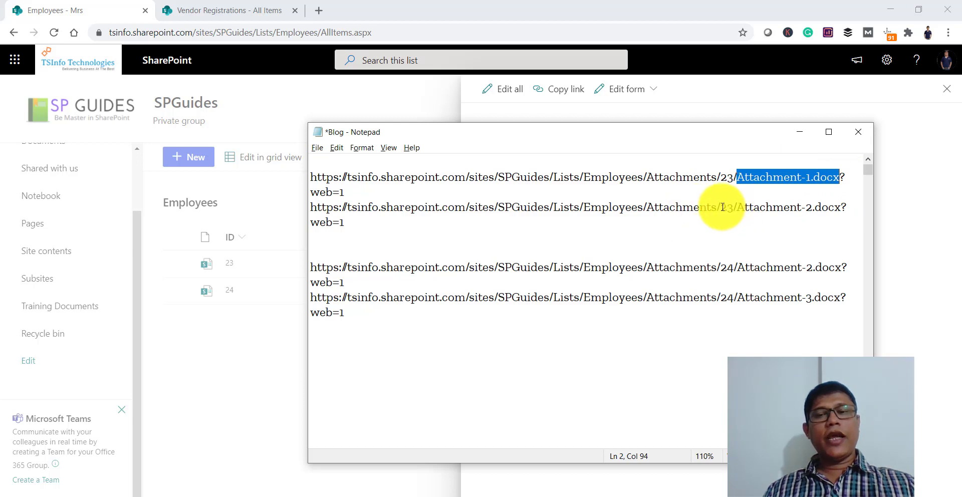
left_click_drag(740, 209, 801, 209)
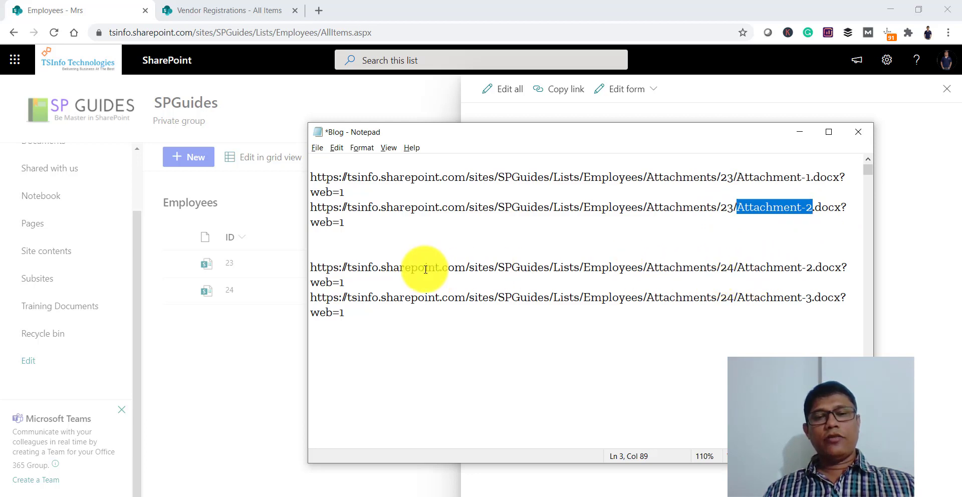
left_click_drag(721, 269, 737, 268)
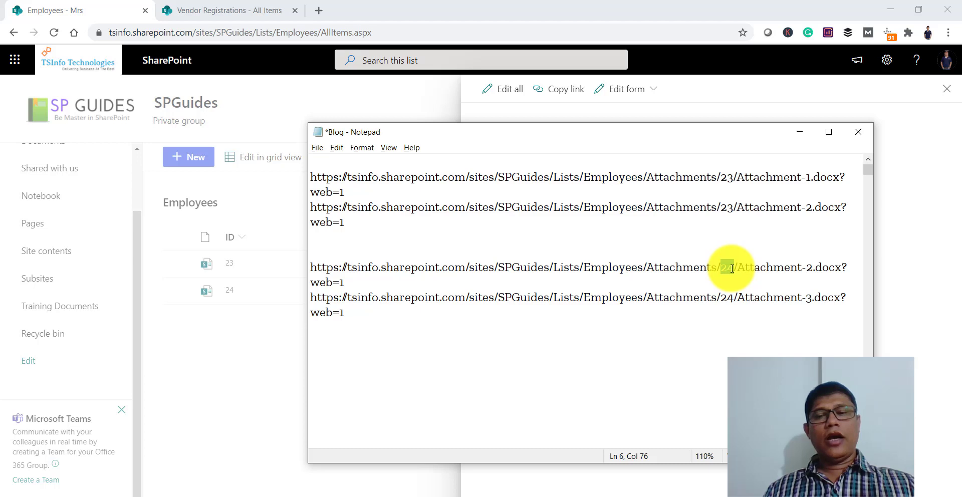
left_click_drag(738, 268, 809, 267)
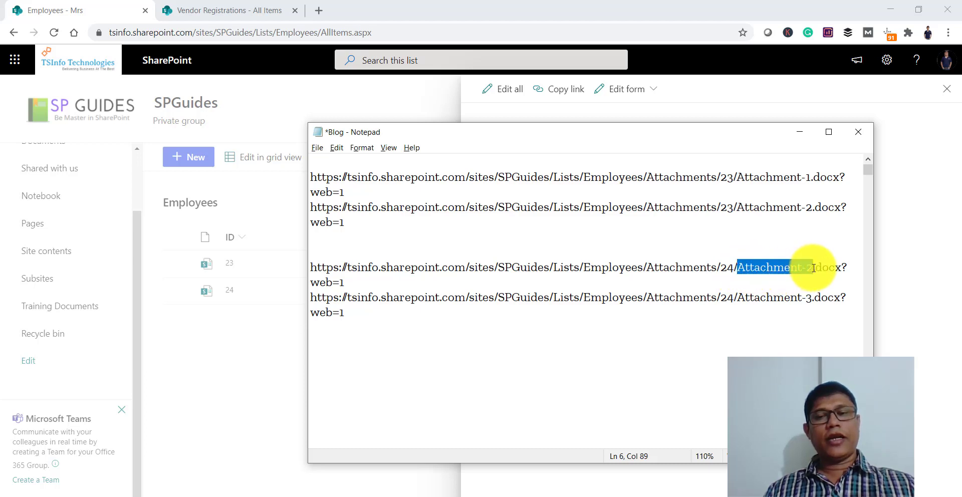
left_click_drag(740, 298, 813, 299)
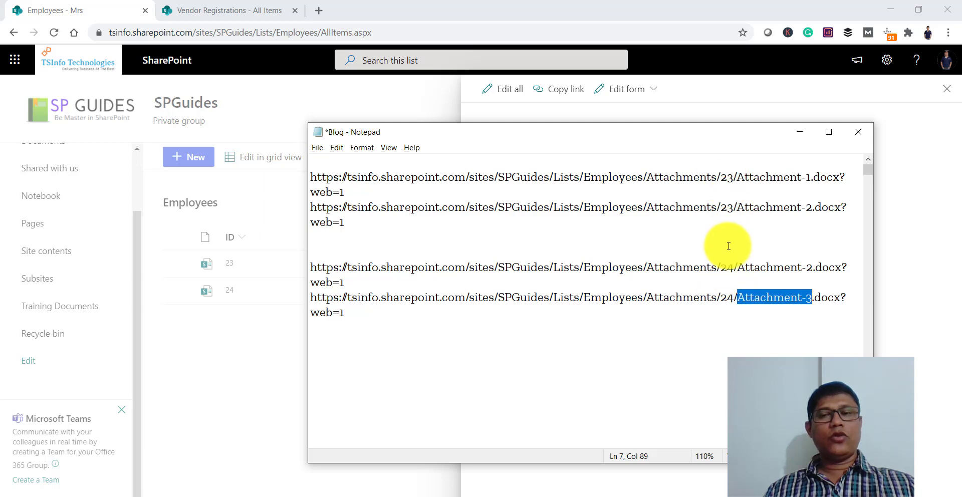
left_click(799, 133)
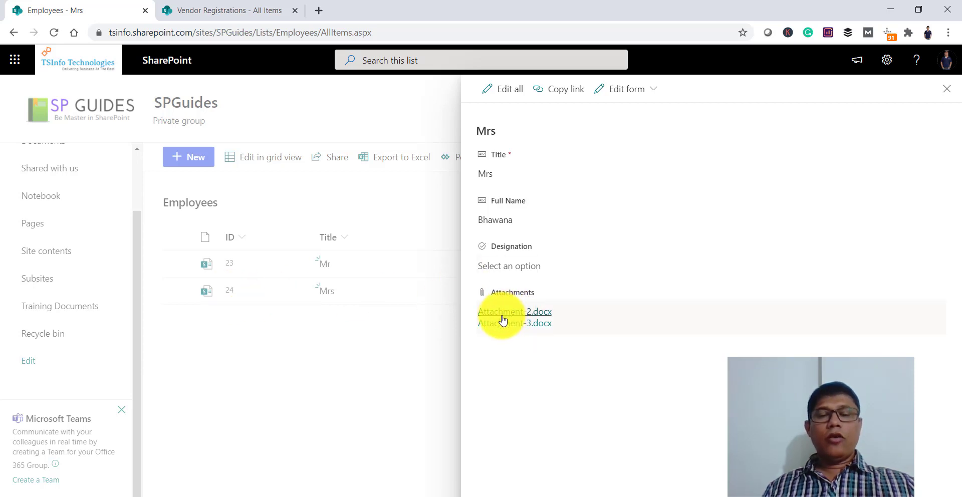
Edit the Mrs item, add Attachment-3.docx, and save it
left_click(508, 96)
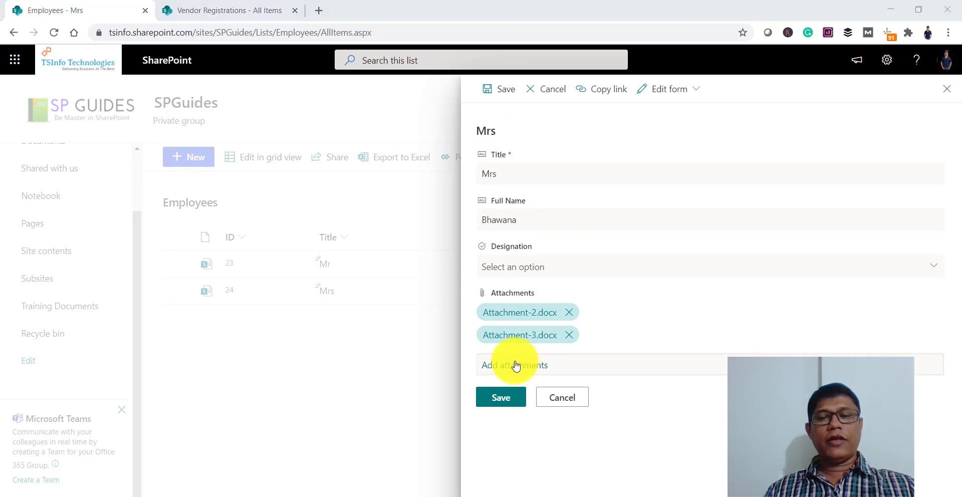
left_click(516, 365)
left_click(395, 221)
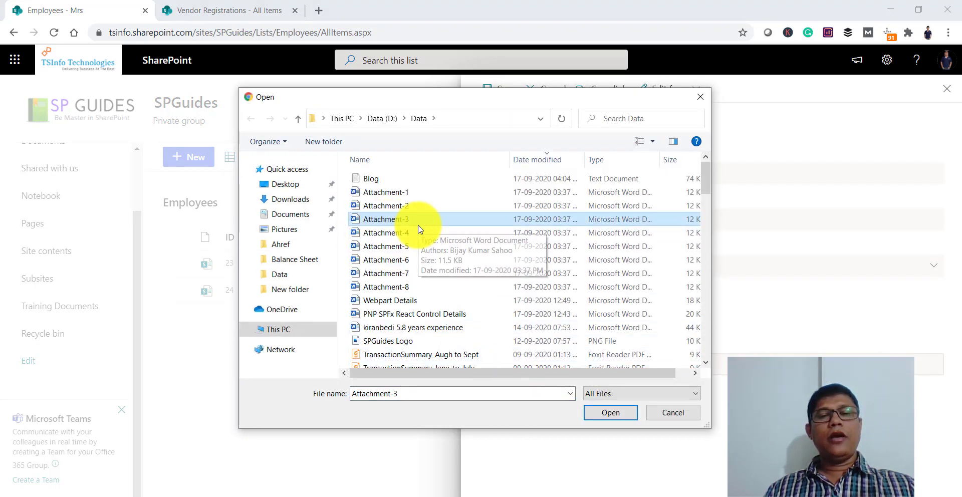
left_click(617, 412)
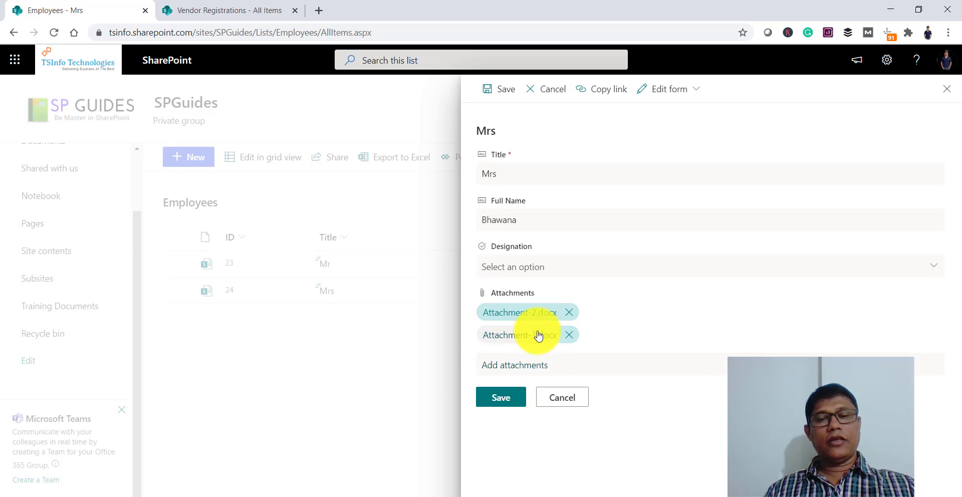
left_click(501, 397)
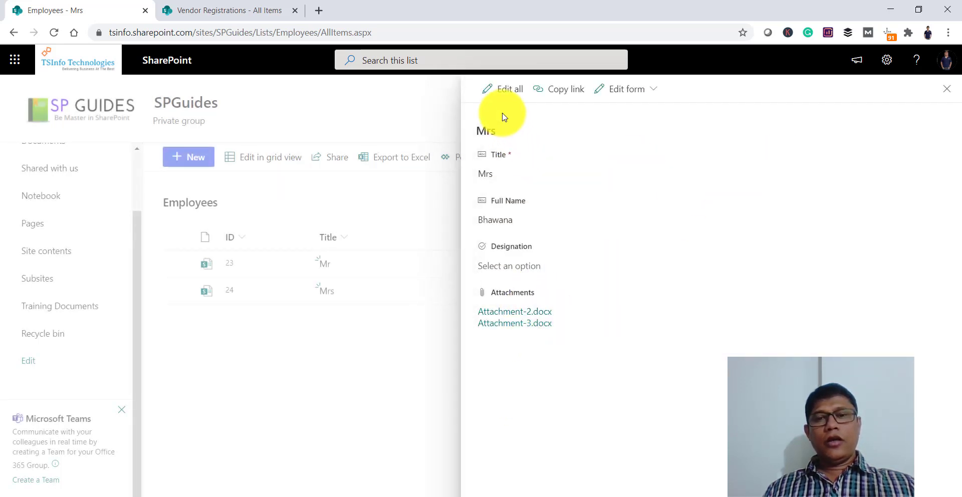
Edit the Mrs item again, add Attachment-4.docx, and save it
left_click(511, 91)
left_click(515, 364)
left_click(398, 232)
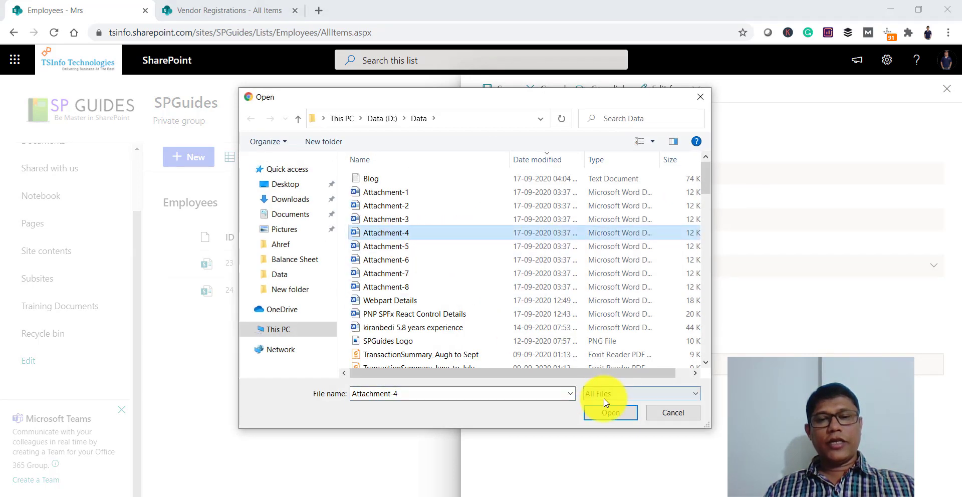
left_click(610, 413)
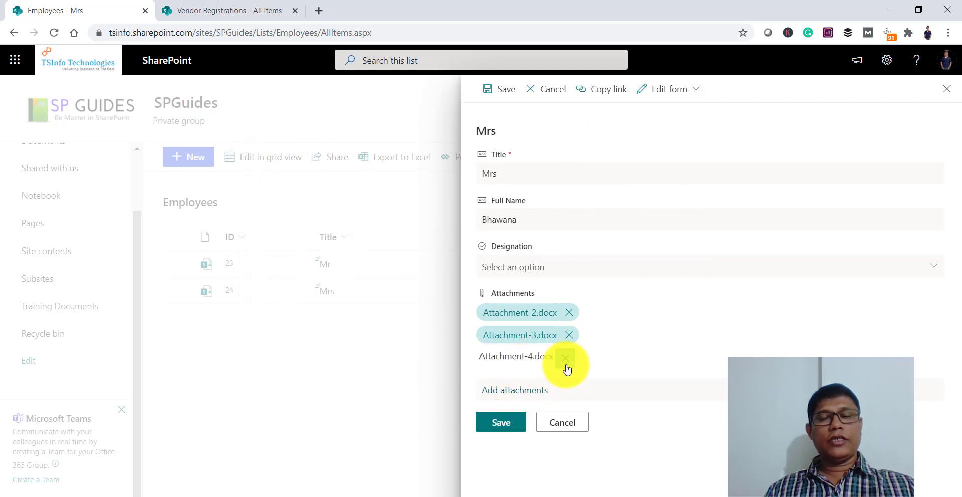
left_click(502, 422)
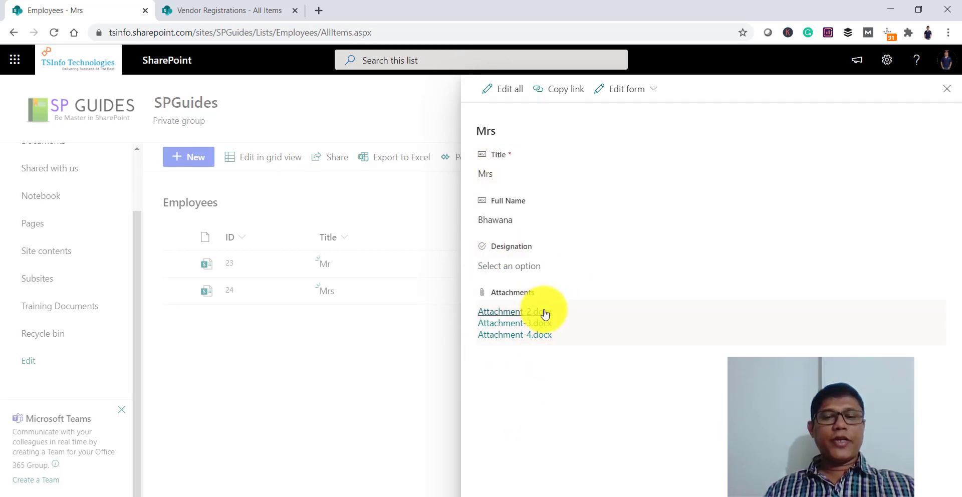
In Vendor Registrations, open the TSInfo Technologies vendor item for editing
left_click(237, 18)
left_click(250, 255)
left_click(211, 240)
left_click(220, 237)
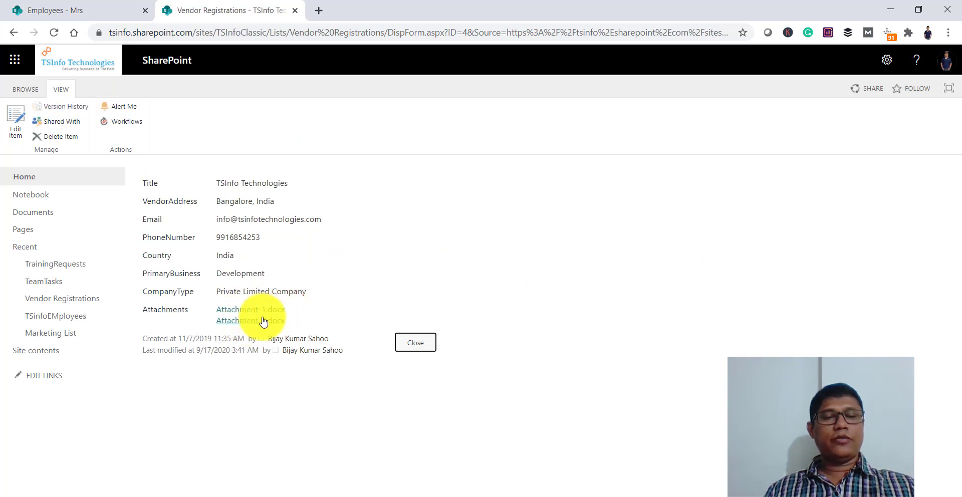
left_click(12, 140)
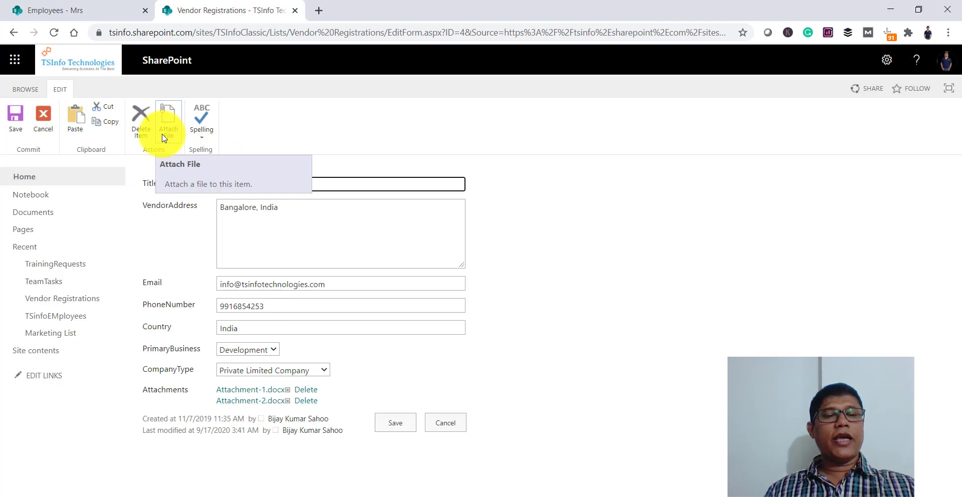
Attach another Attachment-2.docx and save, producing the file-already-exists error
left_click(163, 138)
left_click(293, 211)
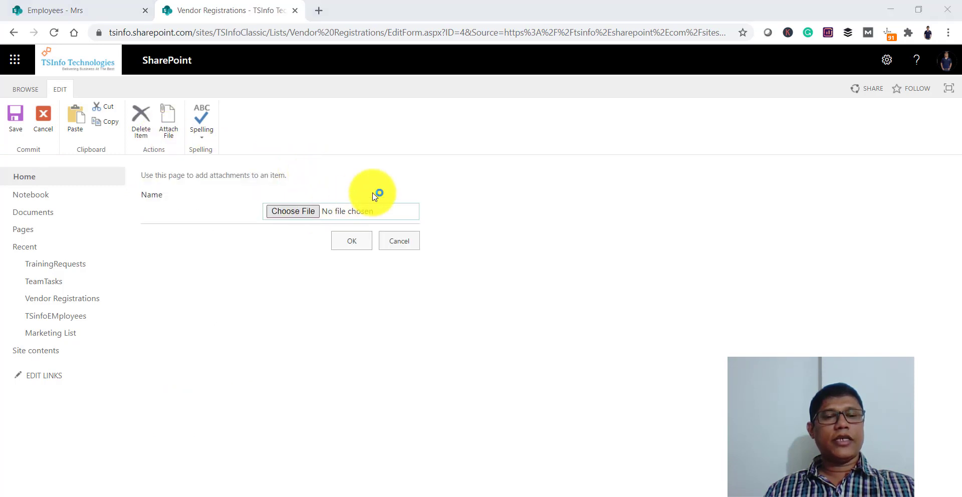
left_click(401, 206)
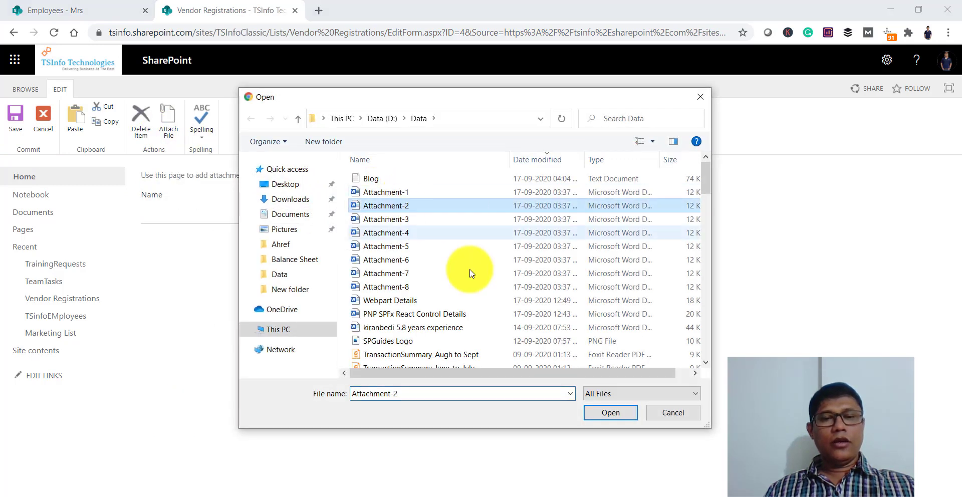
left_click(611, 413)
left_click(352, 242)
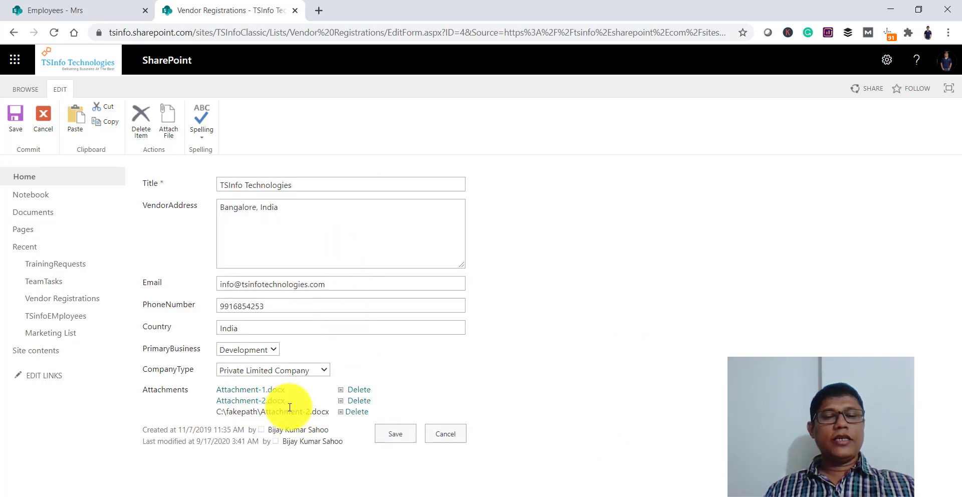
left_click(385, 438)
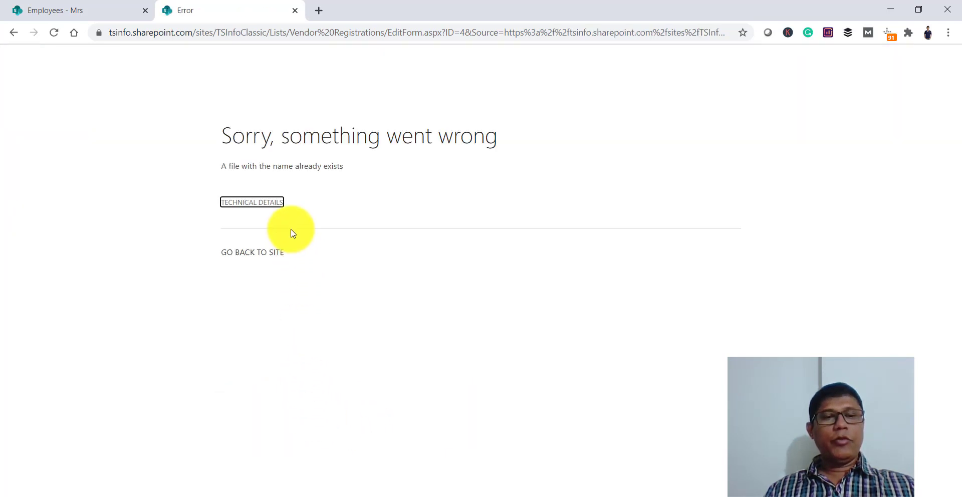
Go back from the error to the edit form, attach Attachment-5.docx, then bring the link notes forward
left_click_drag(223, 171, 352, 171)
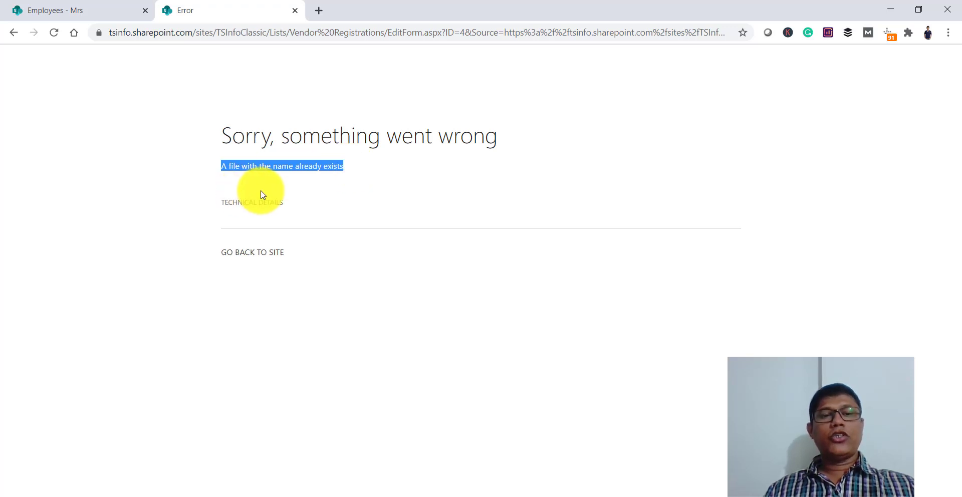
left_click(16, 33)
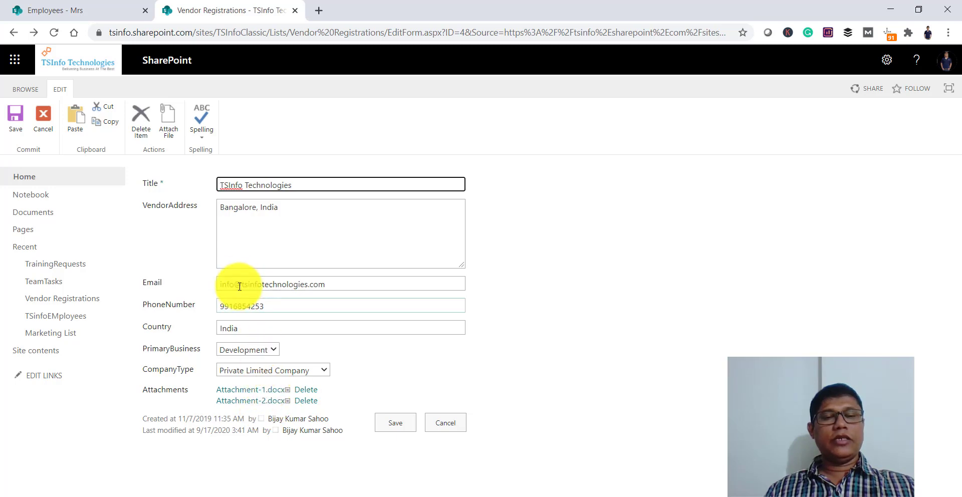
left_click(168, 131)
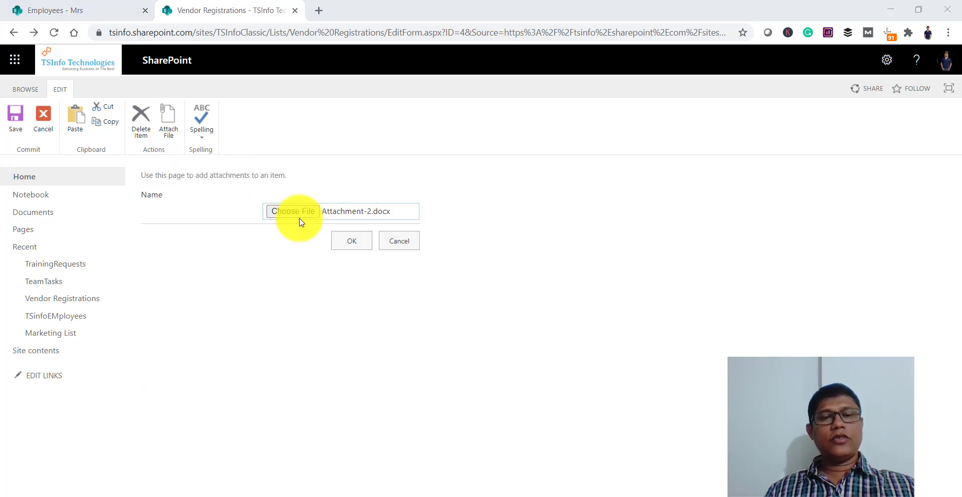
left_click(297, 214)
left_click(396, 251)
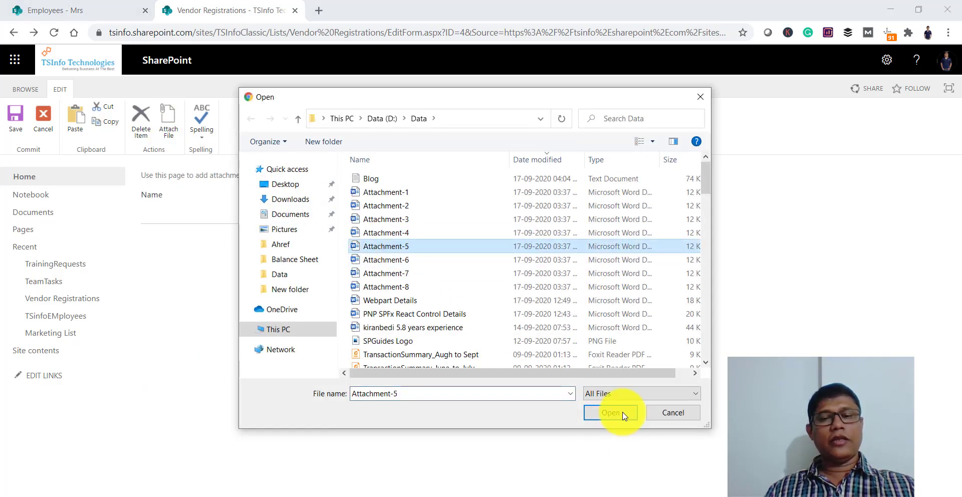
left_click(621, 412)
left_click(352, 241)
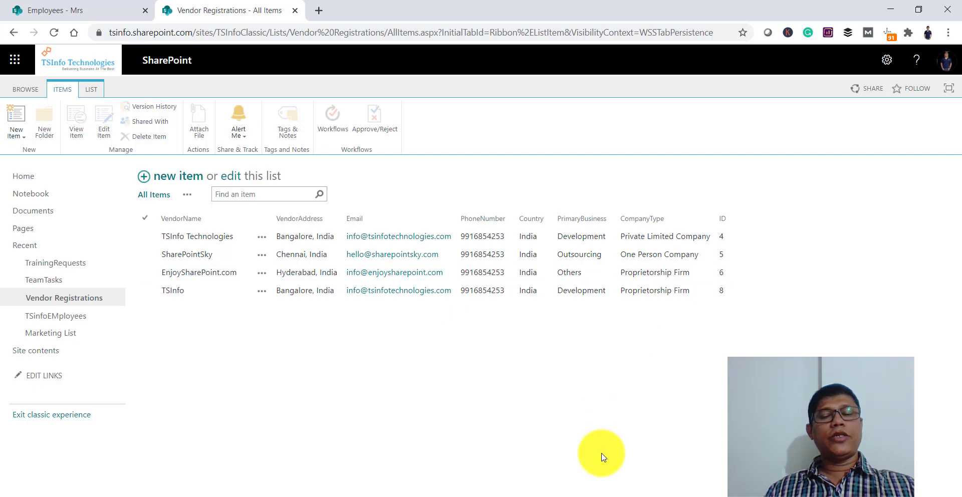
key("alt+Tab")
Review an attachment URL, then return to the Employees list showing Mrs's three attachments
left_click(689, 296)
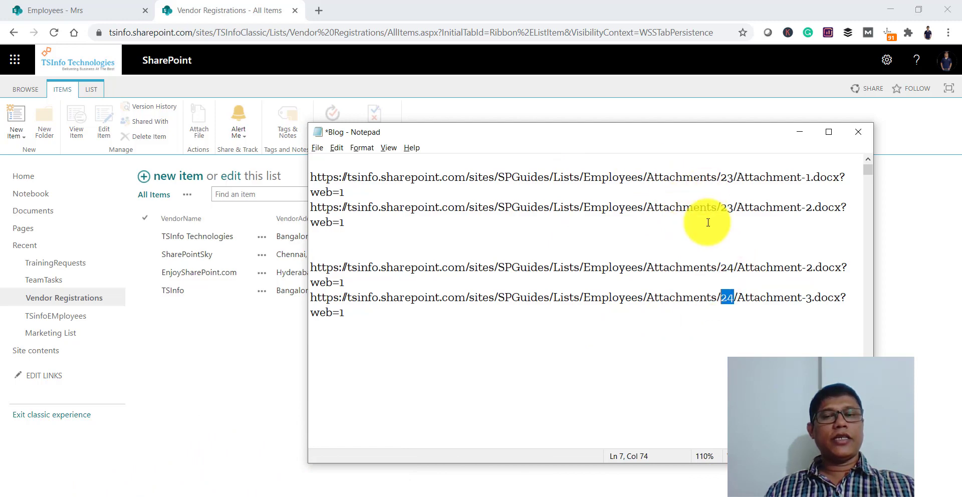
left_click(261, 330)
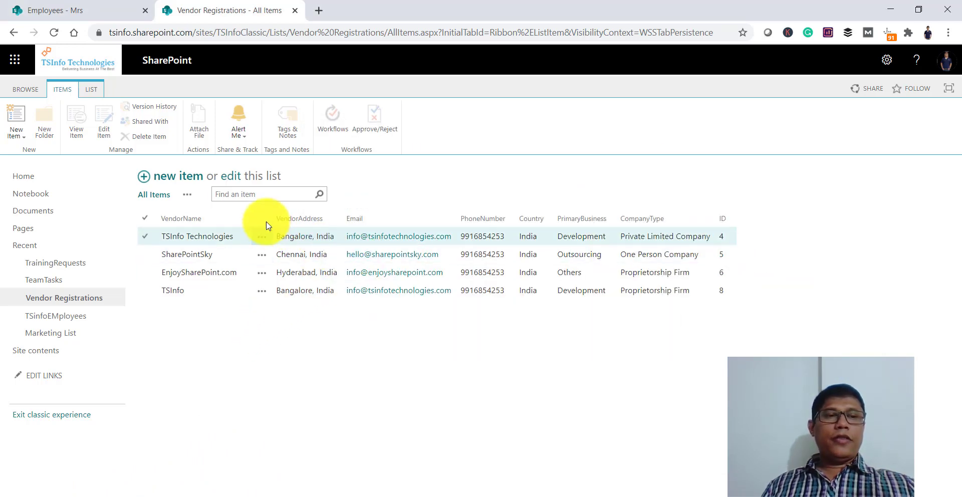
left_click(87, 9)
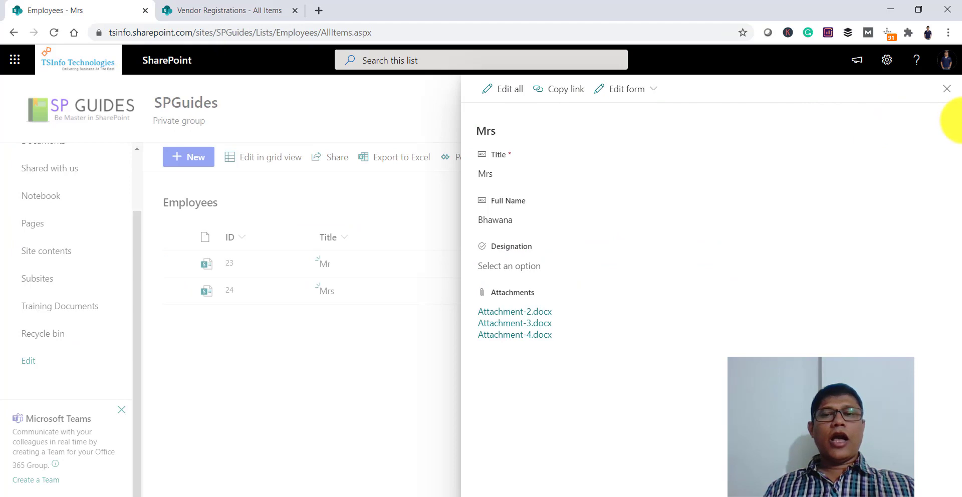
Close the Mrs item details, then preview and cancel the new item form's Edit columns panel
left_click(947, 89)
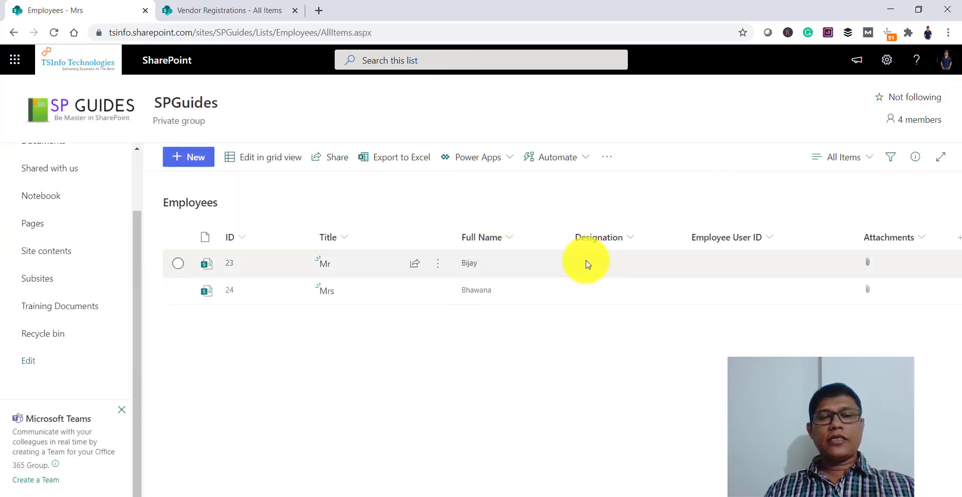
left_click(184, 169)
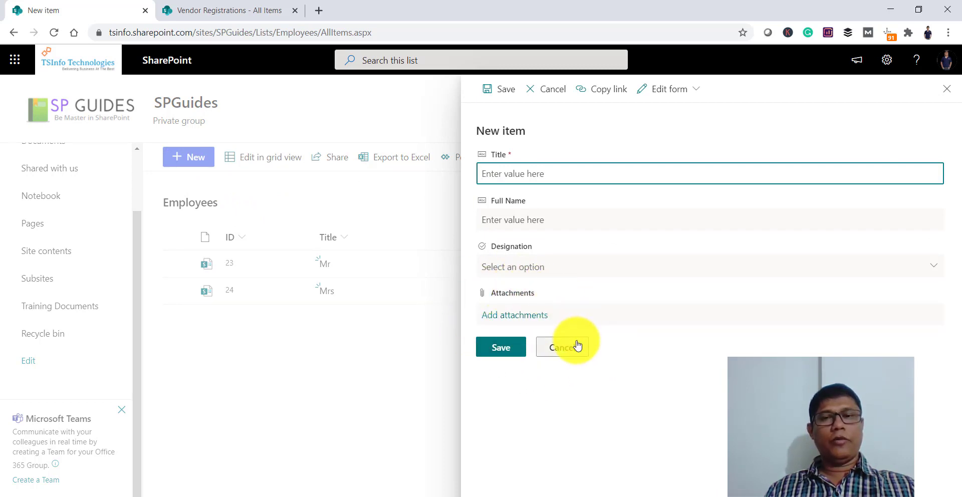
left_click(691, 90)
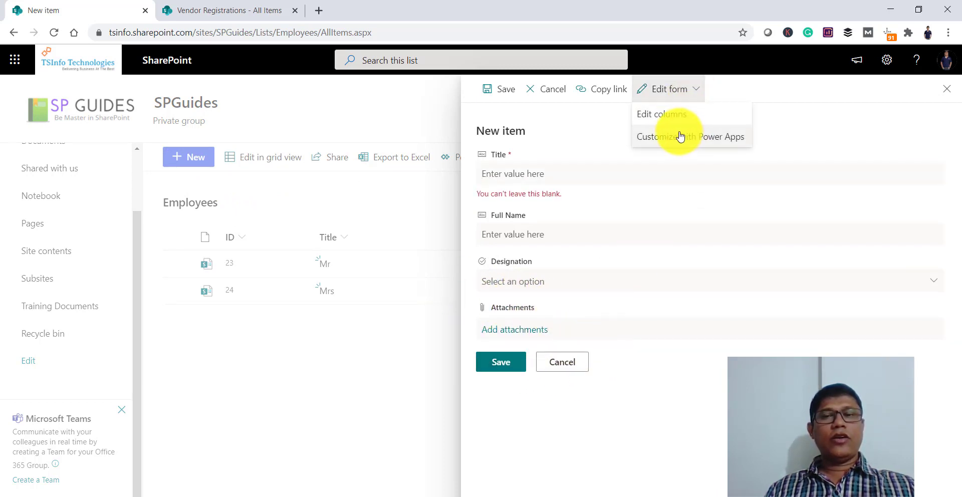
left_click(669, 115)
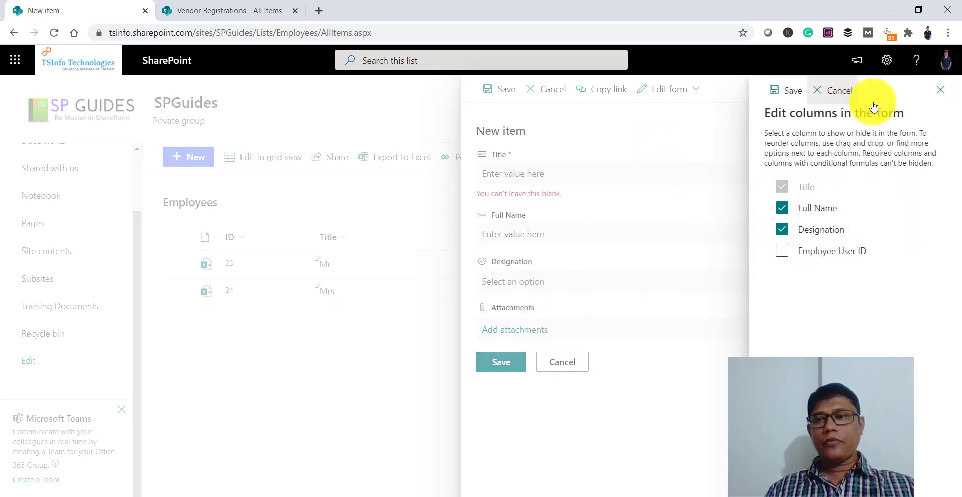
left_click(853, 93)
left_click(949, 93)
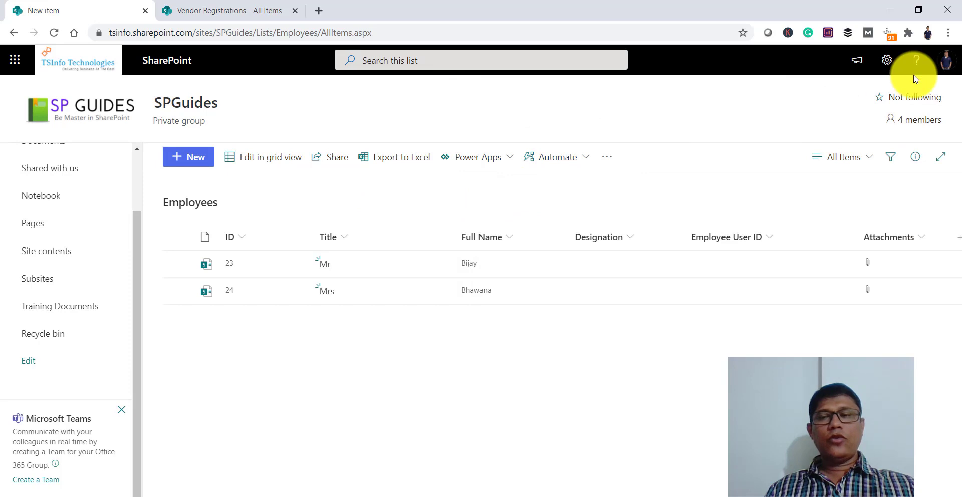
left_click(886, 64)
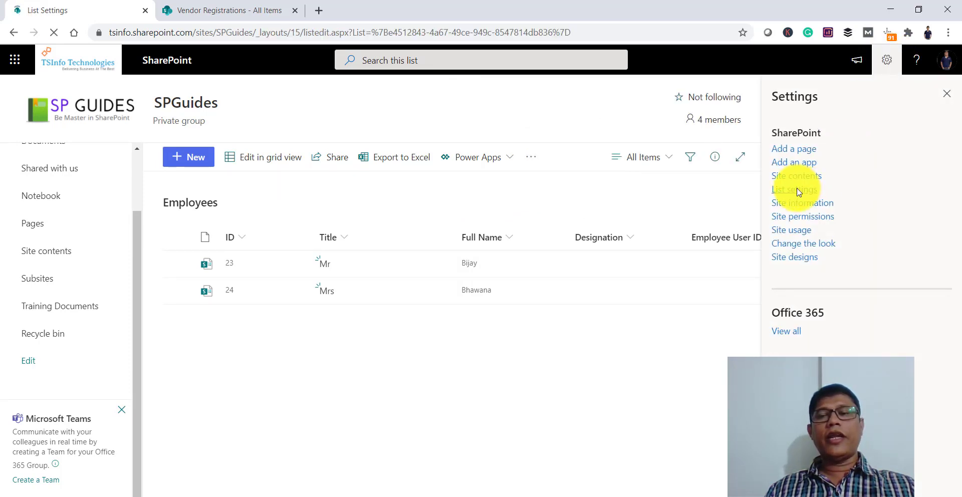
Set Attachments to Disabled in the Employees list's Advanced settings and save with OK
scroll(240, 216, "down", 4)
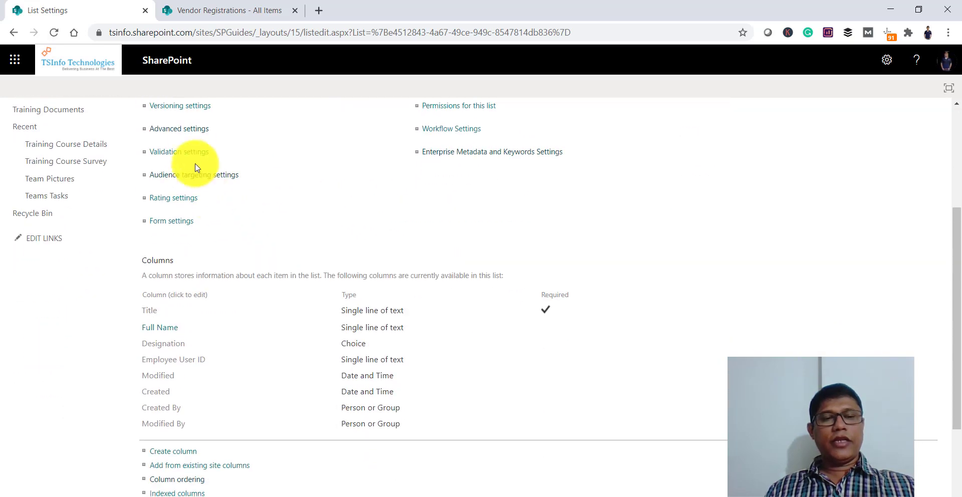
left_click(180, 129)
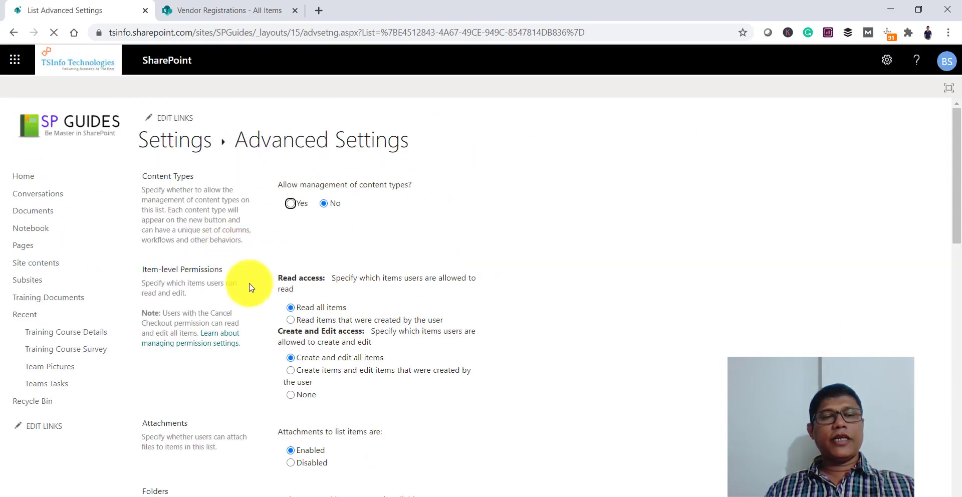
scroll(238, 298, "down", 3)
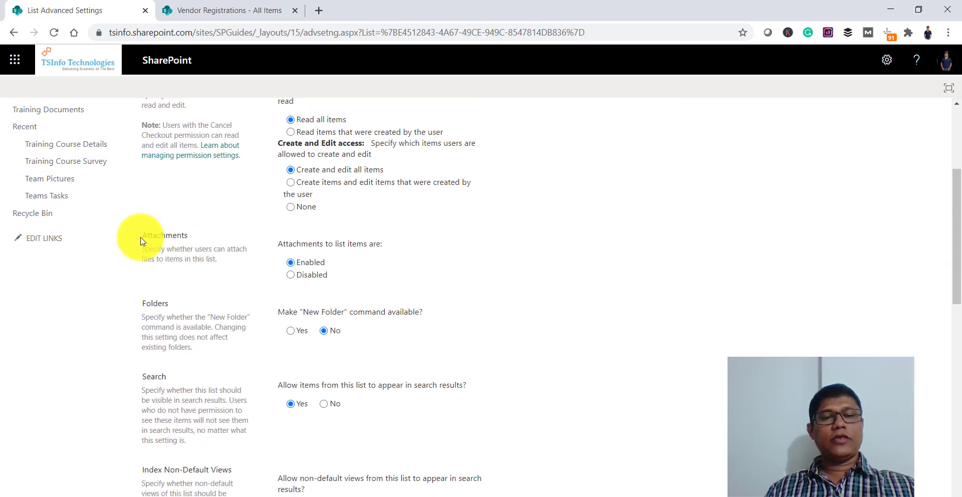
left_click_drag(140, 241, 194, 241)
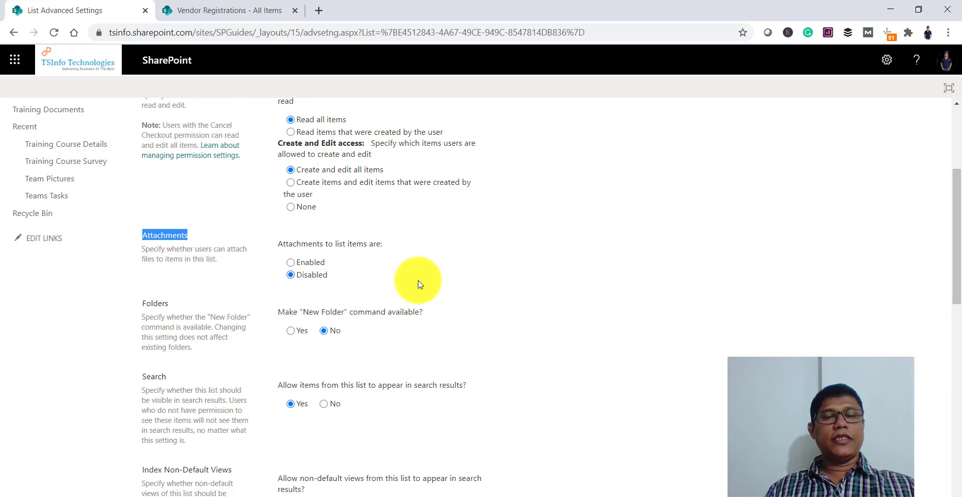
scroll(415, 278, "down", 15)
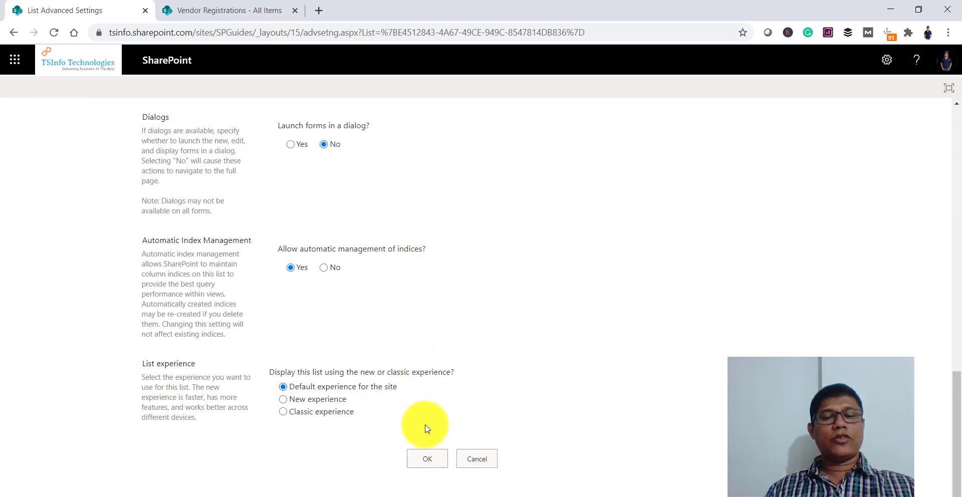
left_click(427, 458)
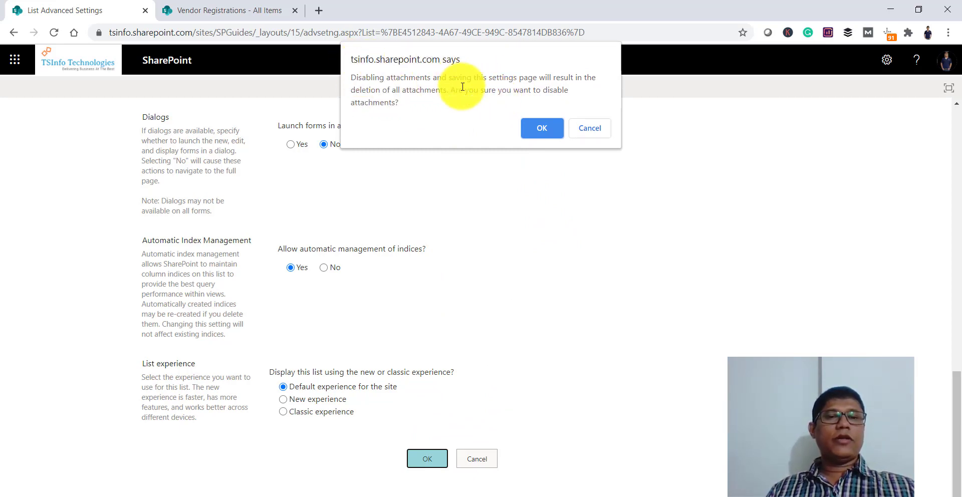
Confirm disabling attachments and verify the new item form no longer has an Attachments field
left_click(543, 129)
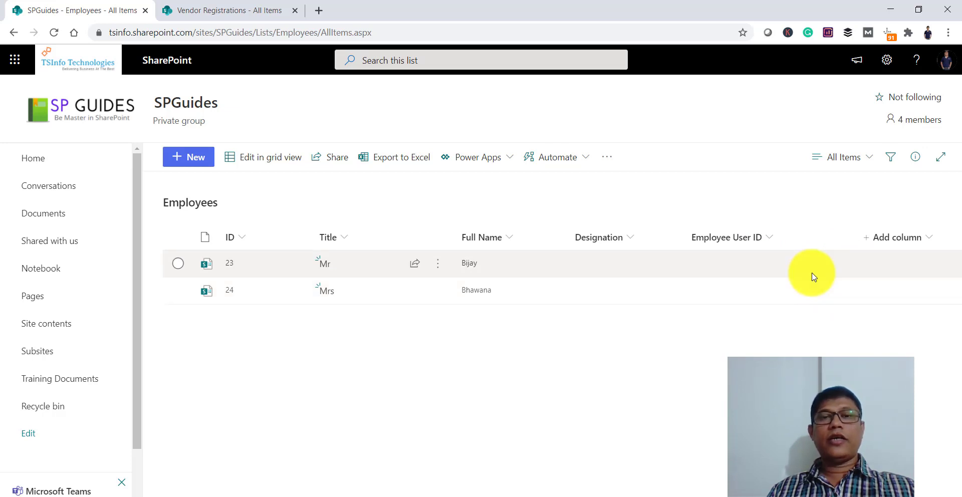
left_click(189, 166)
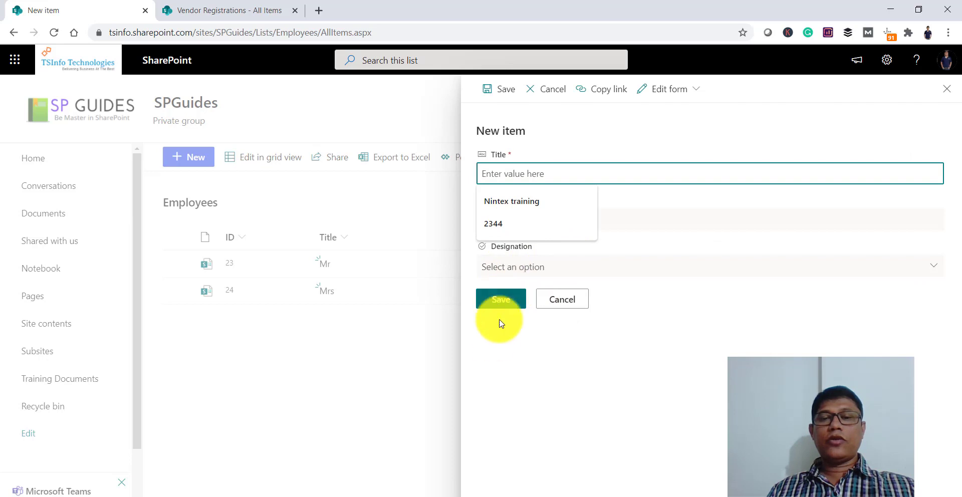
left_click(682, 227)
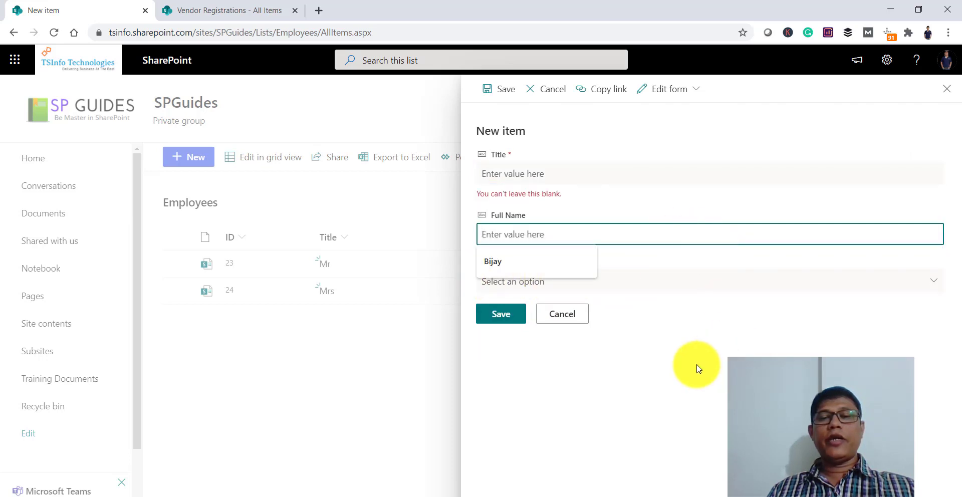
left_click(670, 356)
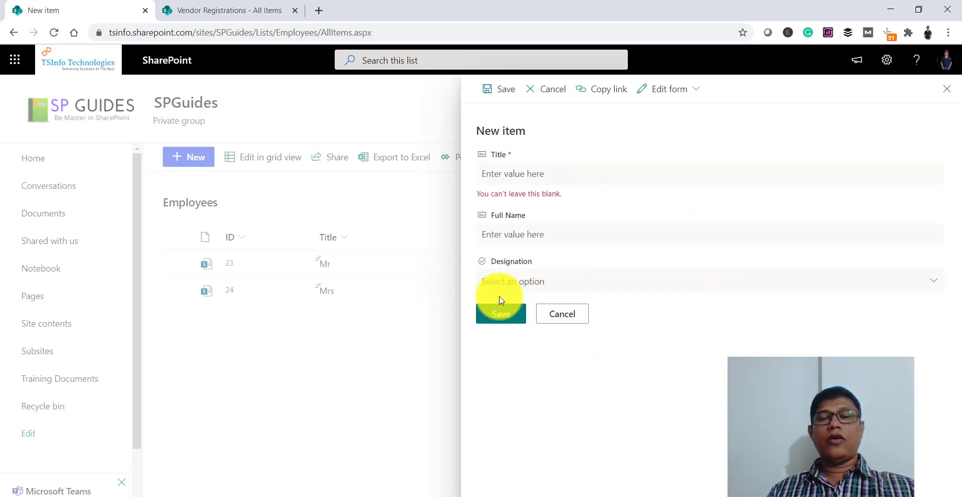
left_click(577, 317)
left_click(887, 60)
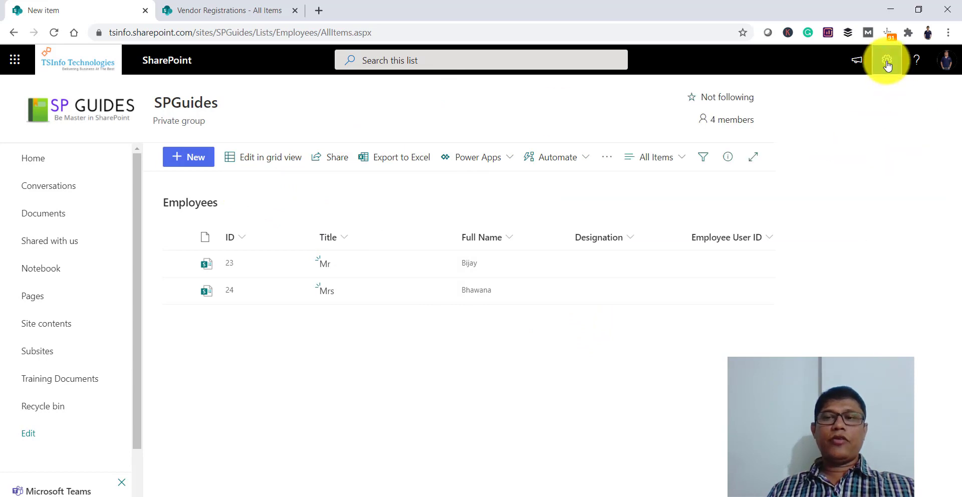
Set Attachments to Enabled in the Employees list's Advanced settings, save, and check the new item form
left_click(794, 194)
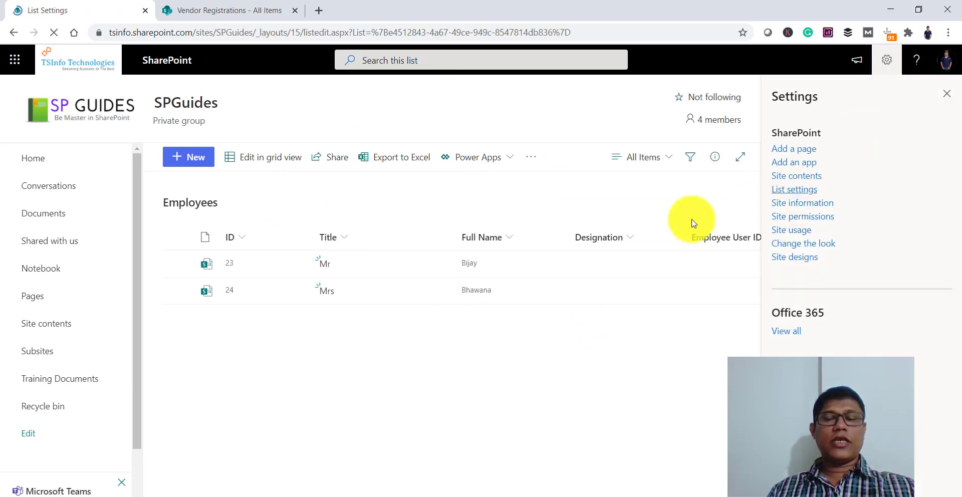
scroll(215, 290, "down", 4)
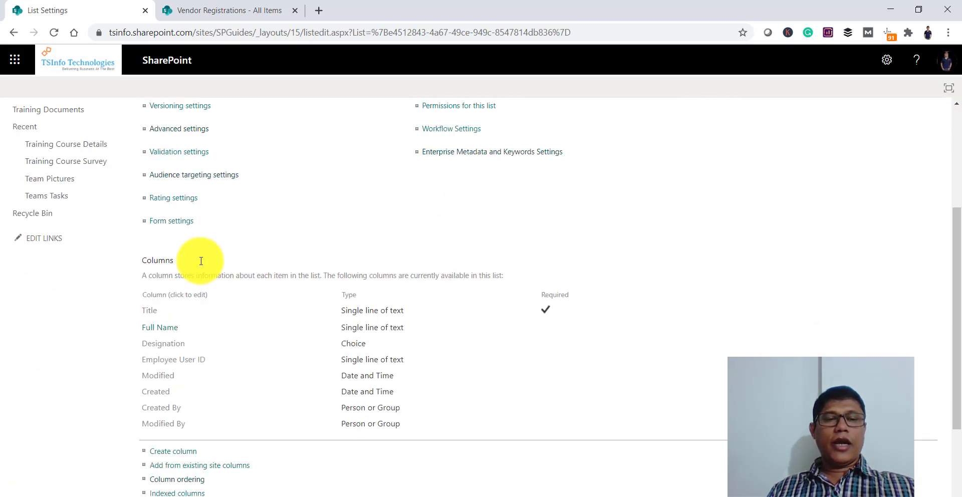
left_click(174, 135)
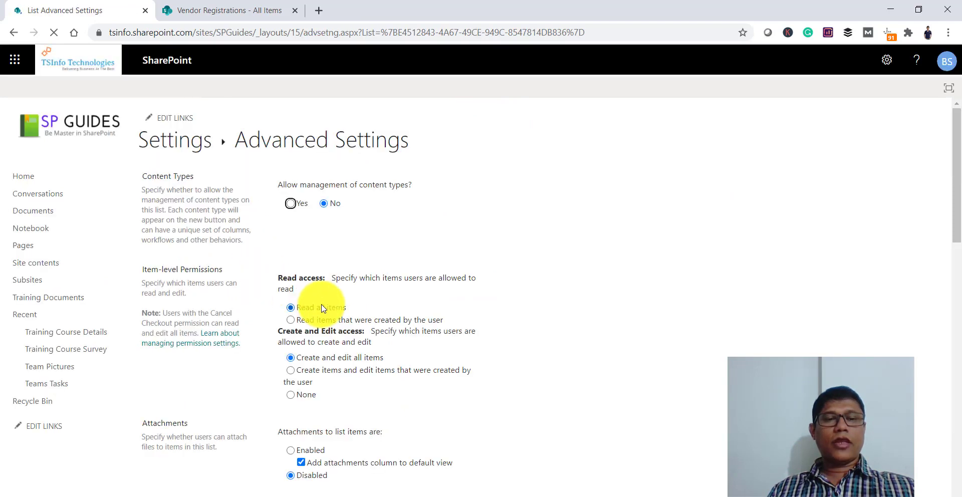
scroll(294, 269, "down", 3)
left_click(290, 265)
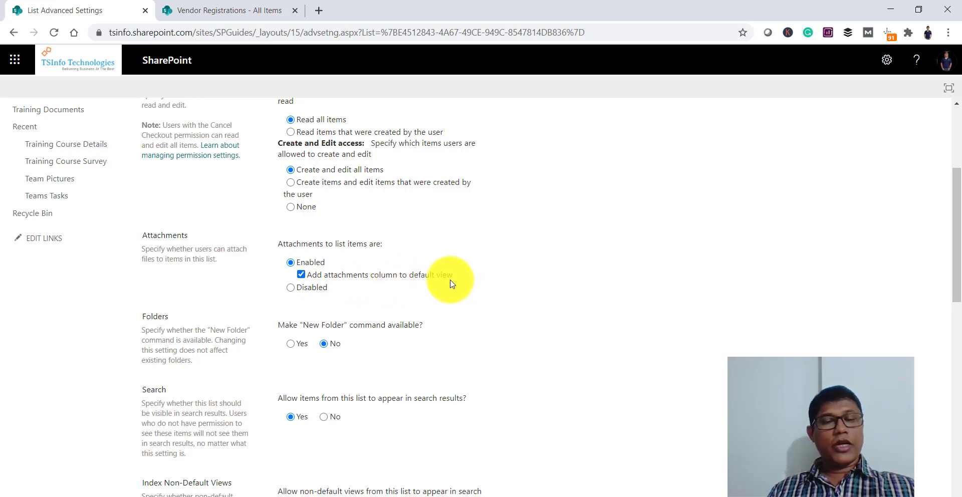
scroll(423, 333, "down", 15)
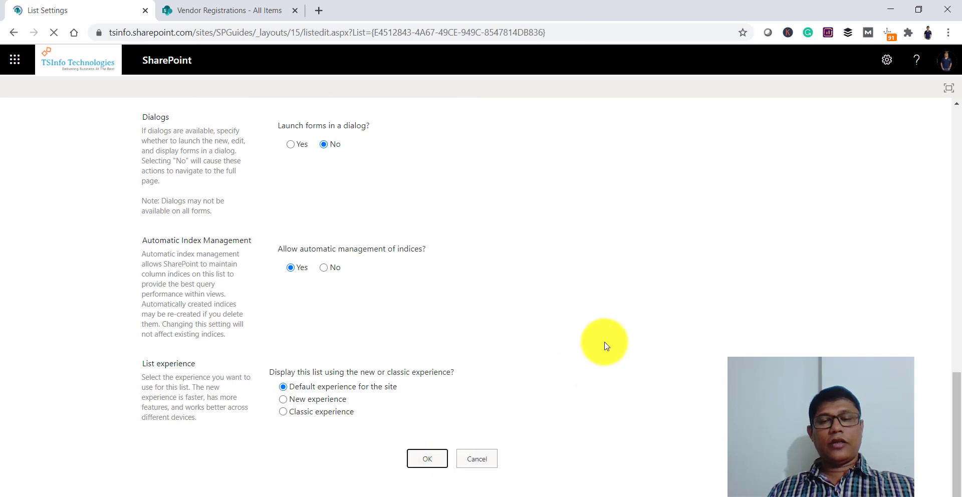
left_click(179, 146)
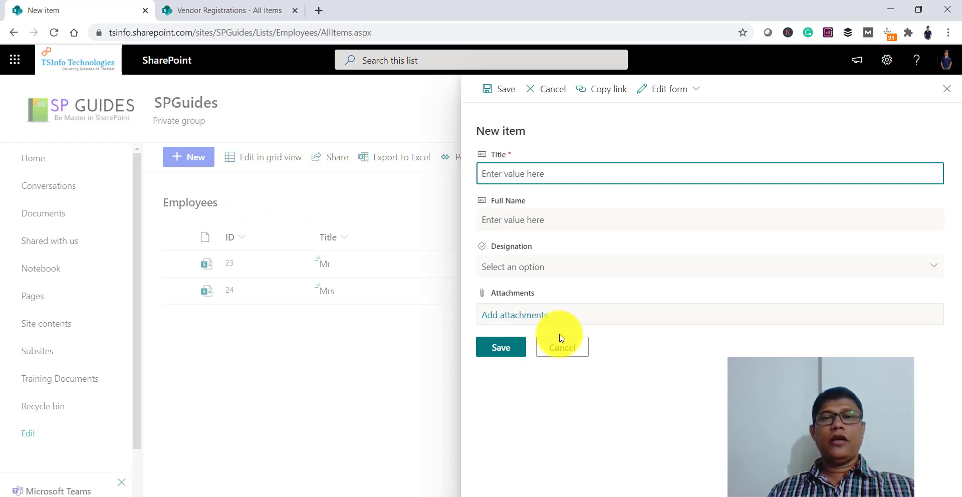
left_click(562, 347)
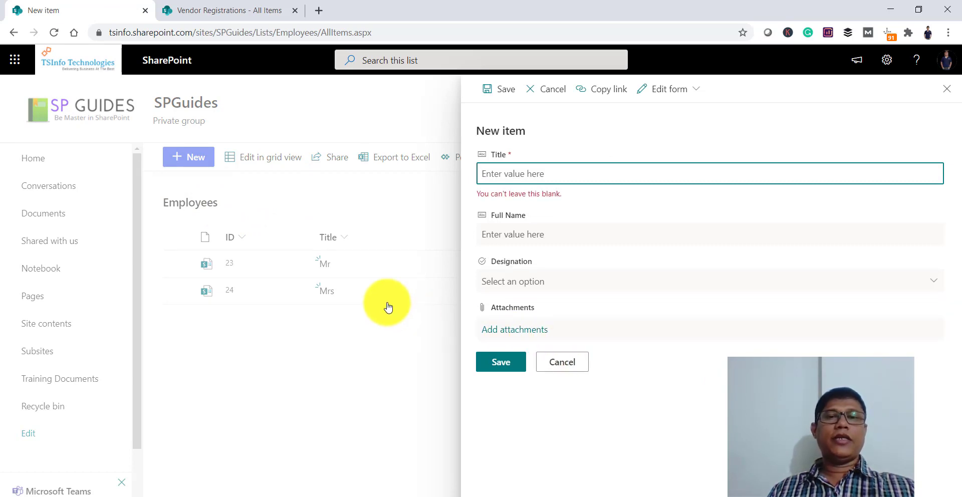